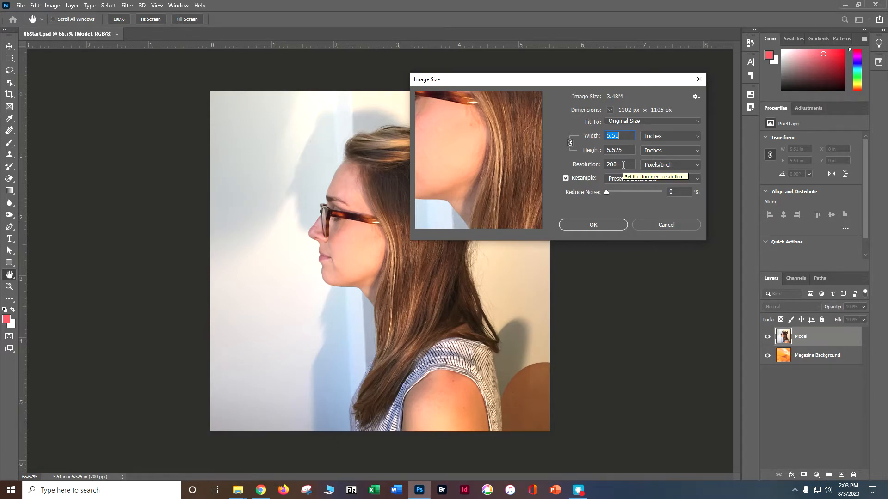
- Accept the image size and save the document as a PSD named with the surname plus "_ps ciab ch 6", replacing the existing file
left_click(589, 226)
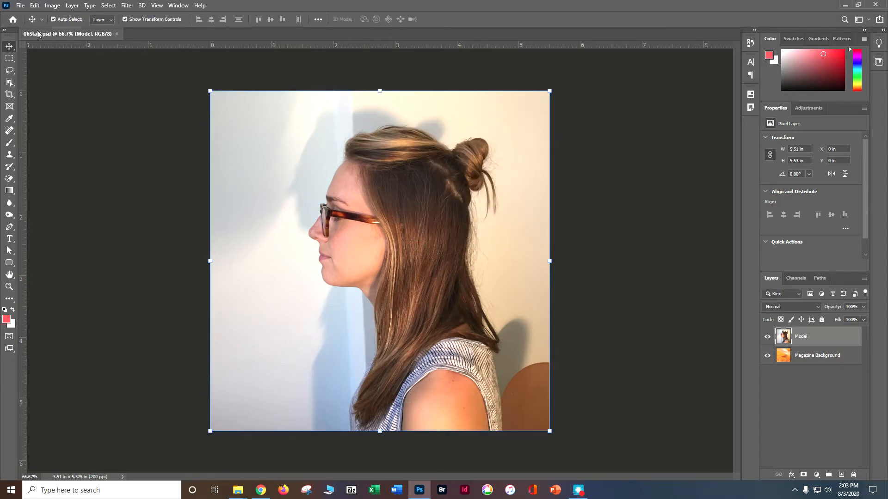
left_click(21, 5)
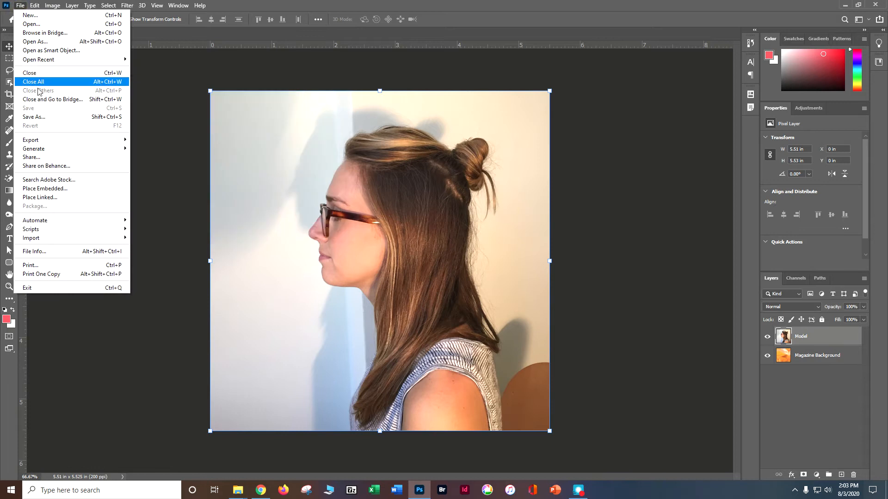
left_click(28, 116)
type("d")
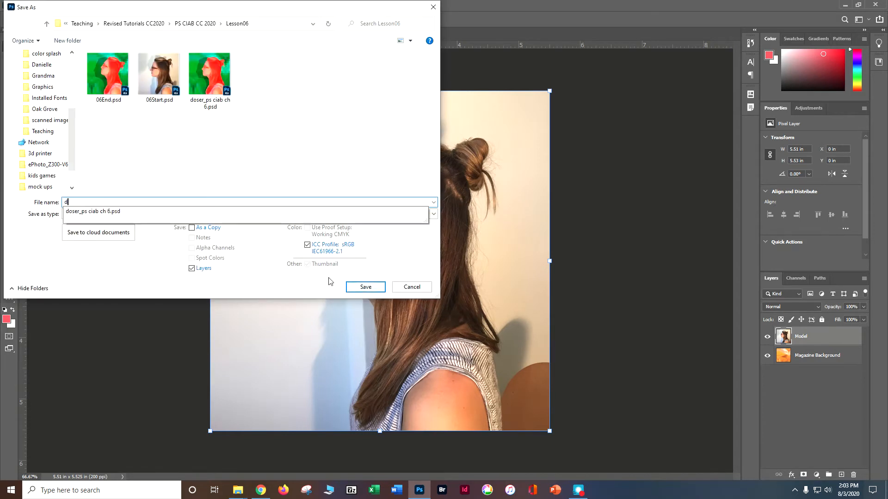
type("oser_ps ciab ch 6")
left_click(371, 290)
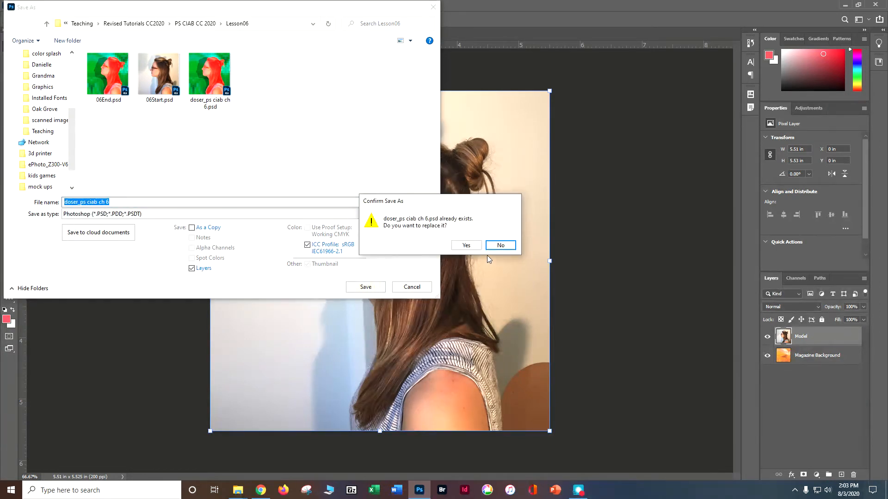
left_click(466, 246)
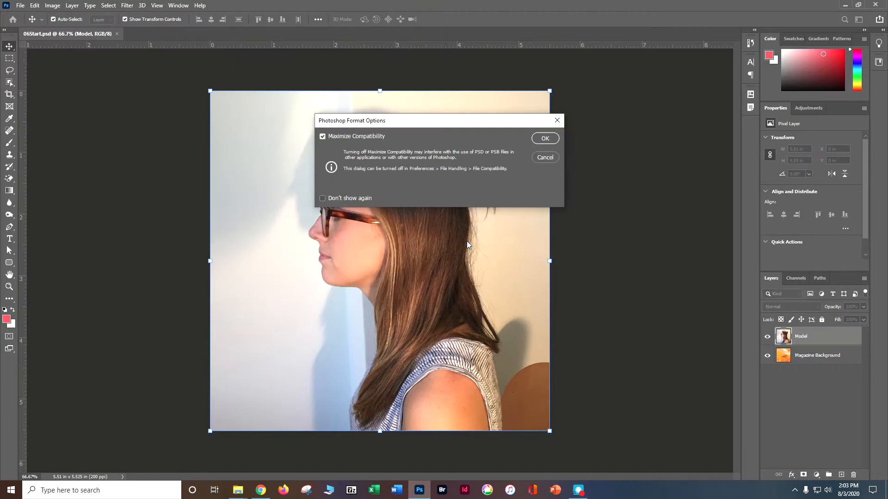
left_click(546, 137)
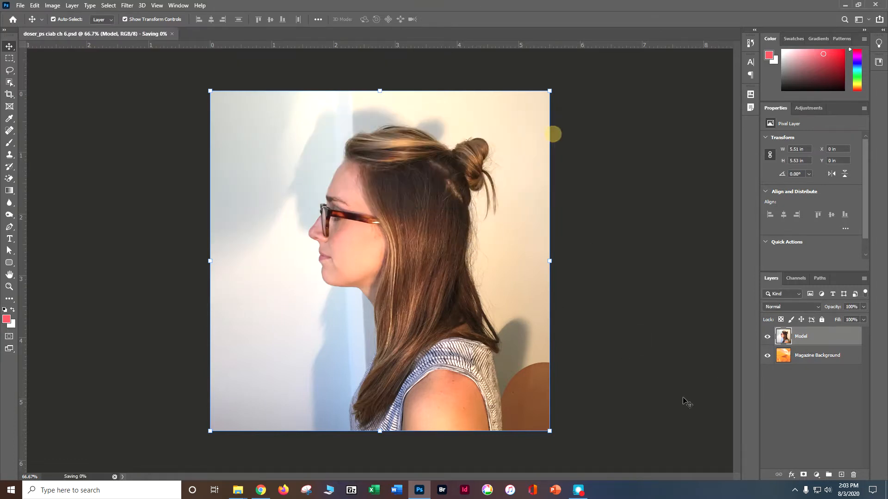
- Lower the computer's speaker volume to nearly zero
left_click(827, 493)
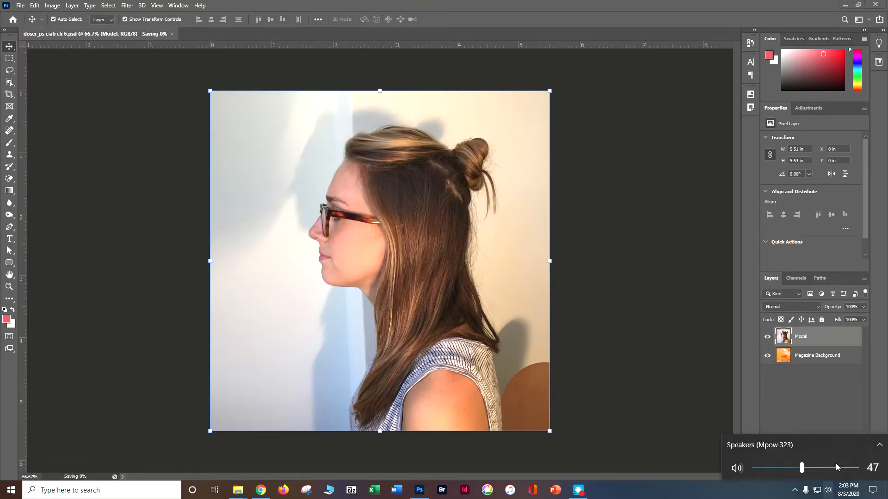
left_click_drag(802, 468, 754, 470)
left_click(672, 434)
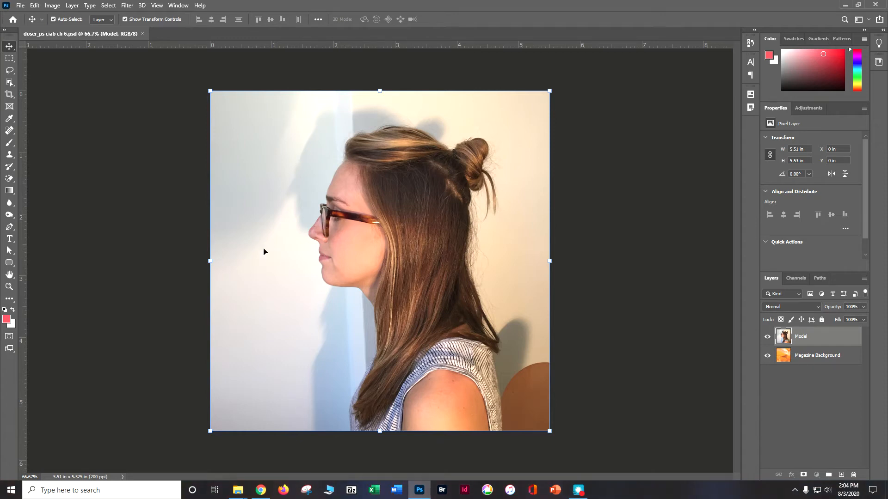
- Select the subject of the Model layer in Select and Mask and preview it in Overlay view
left_click(106, 7)
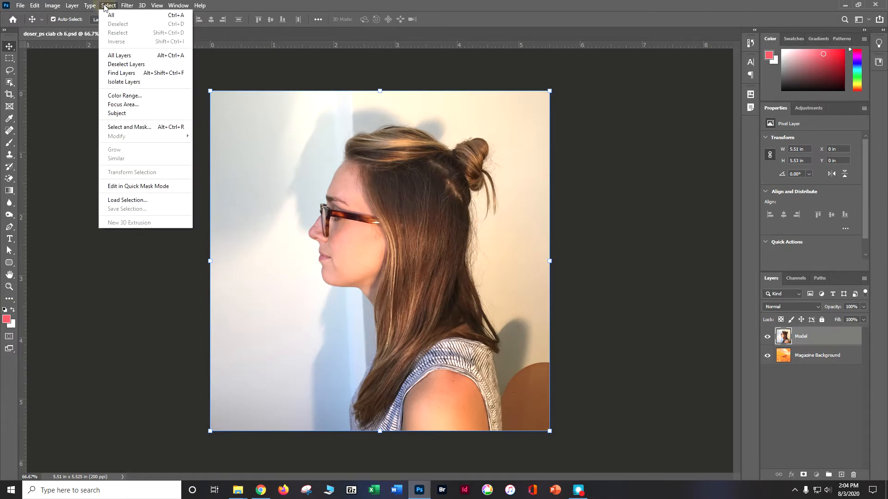
left_click(130, 127)
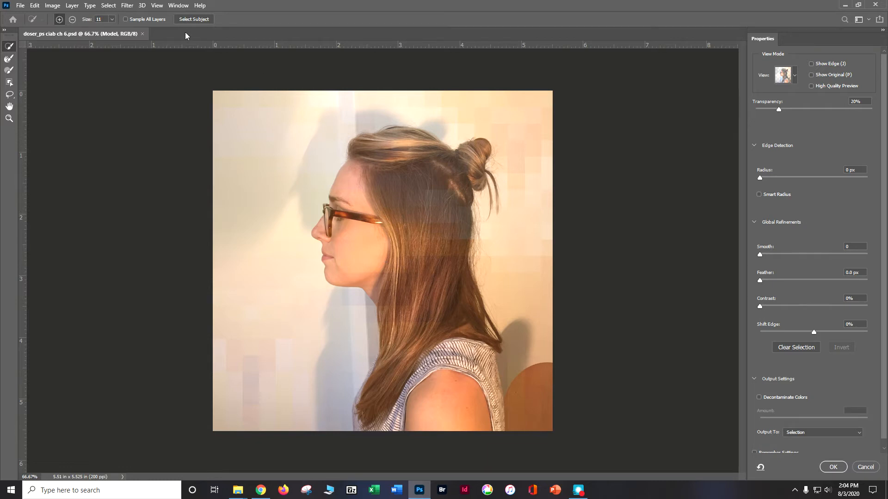
left_click(194, 21)
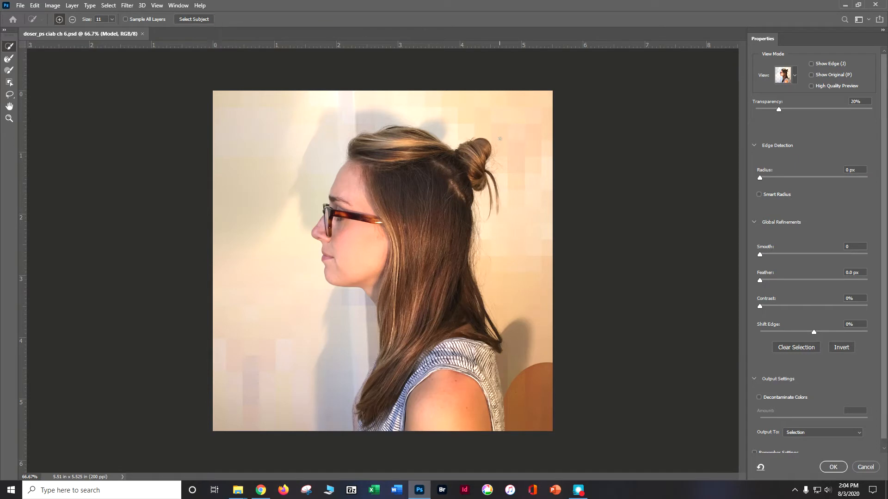
left_click(794, 79)
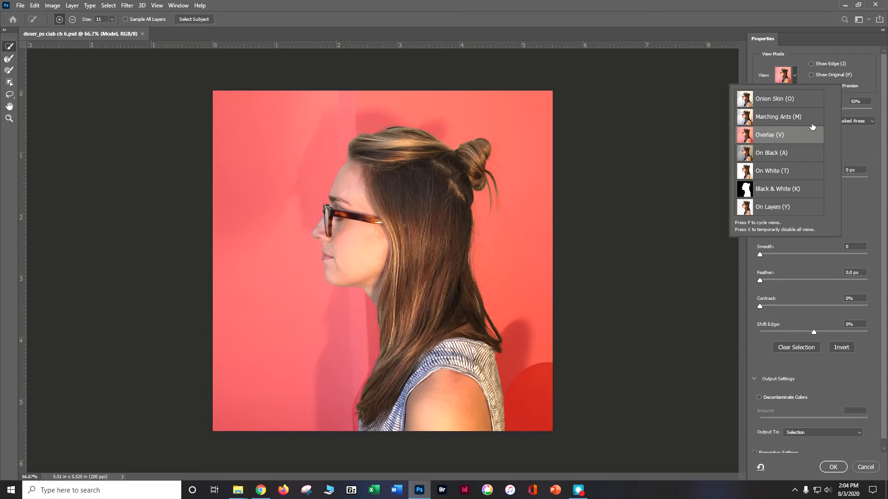
left_click(868, 82)
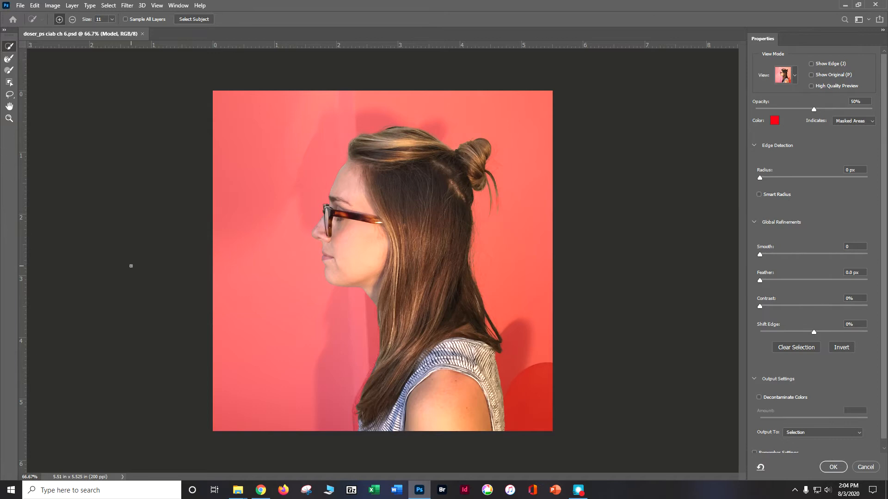
- Add the missing shirt area beside the long hair ends to the selection with the Quick Selection tool
key("ctrl+plus")
key("ctrl+plus")
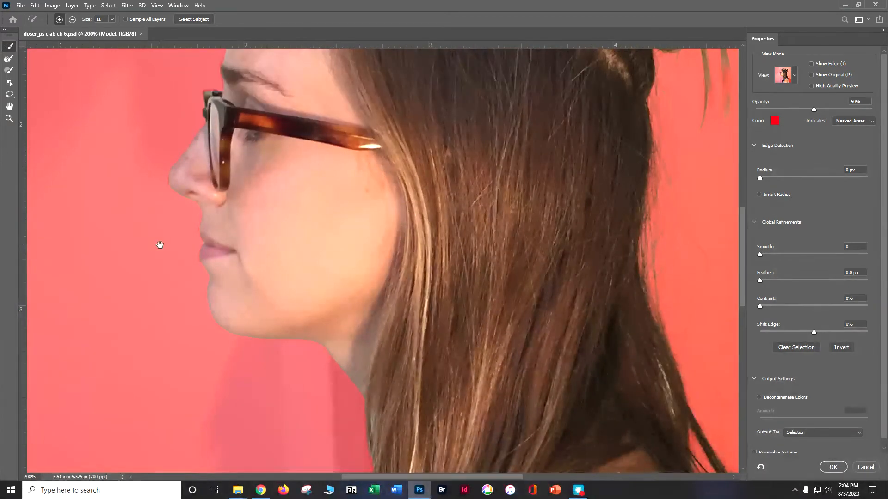
left_click_drag(285, 338, 422, 5)
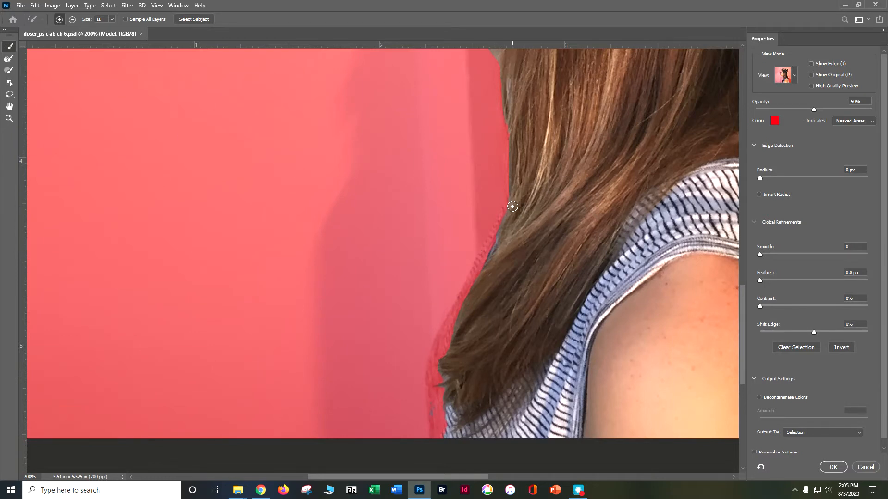
left_click(500, 218)
mouse_move(500, 217)
left_mouse_down()
mouse_move(439, 338)
mouse_move(434, 395)
mouse_move(449, 428)
mouse_move(448, 329)
mouse_move(491, 249)
left_mouse_up()
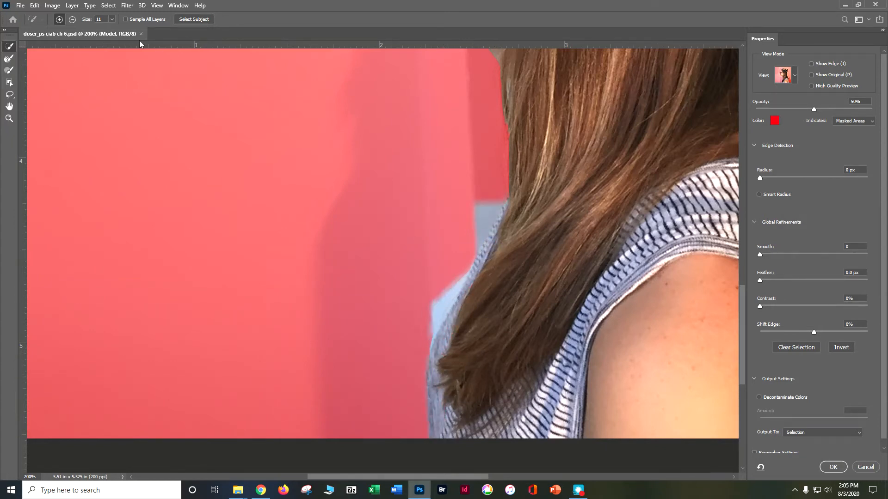
- Subtract the background patches along the shirt edge from the selection
left_click(72, 19)
mouse_move(489, 197)
left_mouse_down()
mouse_move(457, 252)
mouse_move(471, 247)
mouse_move(498, 194)
mouse_move(469, 215)
left_mouse_up()
mouse_move(421, 334)
left_mouse_down()
mouse_move(460, 268)
mouse_move(421, 318)
mouse_move(425, 348)
mouse_move(470, 224)
mouse_move(490, 207)
mouse_move(474, 236)
mouse_move(509, 188)
left_mouse_up()
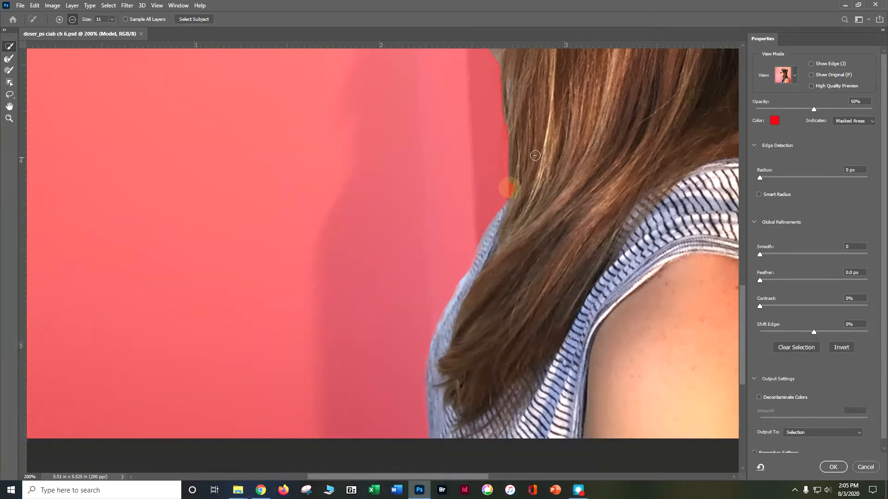
- Add the hair edge above the shirt and the hair ends back to the selection
left_click(59, 19)
mouse_move(510, 147)
left_mouse_down()
mouse_move(506, 82)
mouse_move(523, 168)
left_mouse_up()
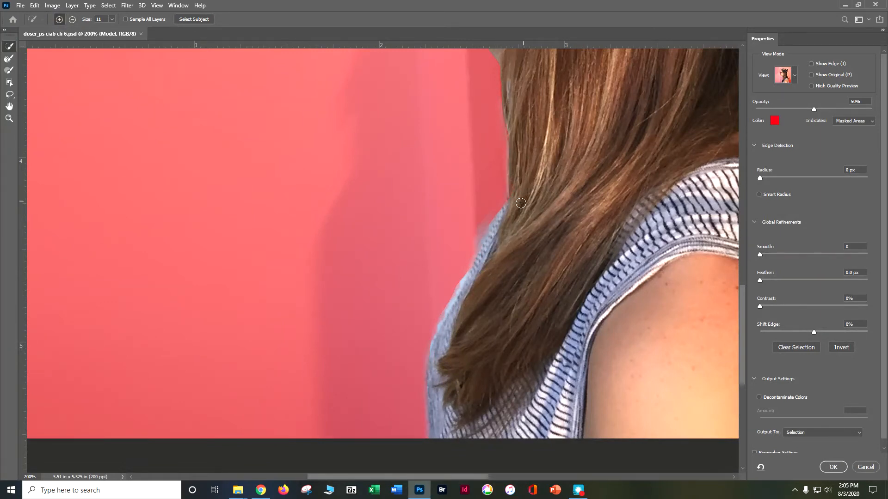
left_click(517, 172)
mouse_move(445, 373)
left_mouse_down()
mouse_move(444, 393)
mouse_move(468, 423)
left_mouse_up()
key("ctrl+minus")
key("ctrl+minus")
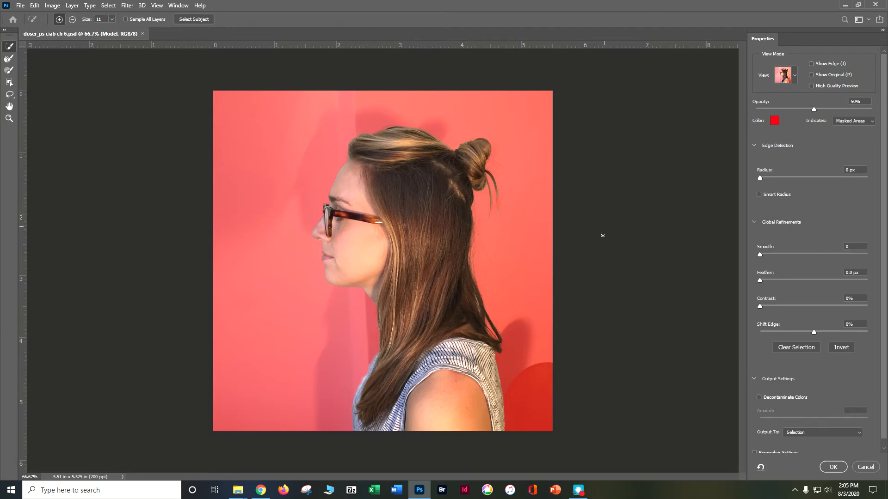
- Preview the selection in On Layers view and refine the loose strands hanging from the bun with the Refine Edge Brush
left_click(795, 75)
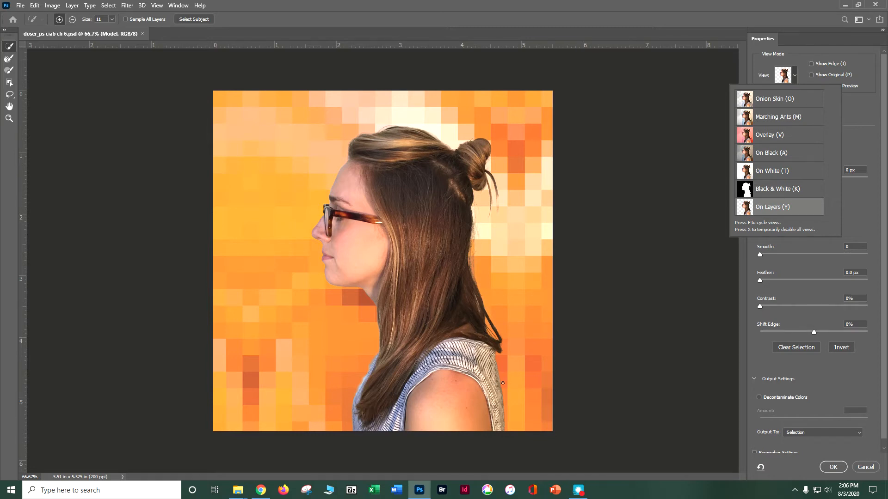
left_click(860, 100)
key("ctrl+plus")
key("ctrl+plus")
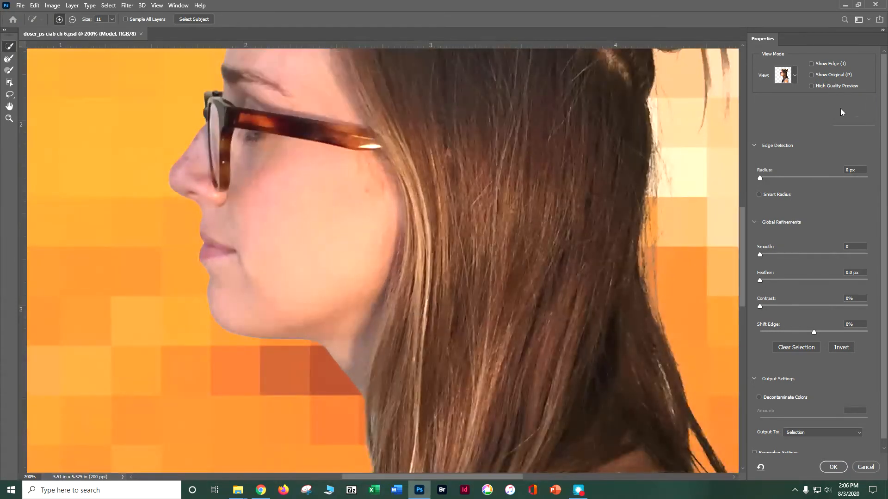
mouse_move(648, 143)
left_mouse_down()
mouse_move(453, 210)
mouse_move(316, 295)
mouse_move(313, 308)
left_mouse_up()
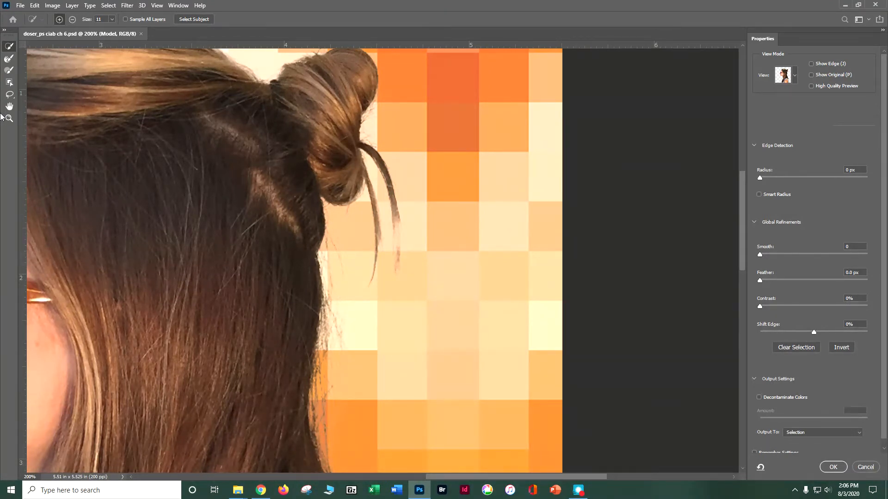
left_click(9, 60)
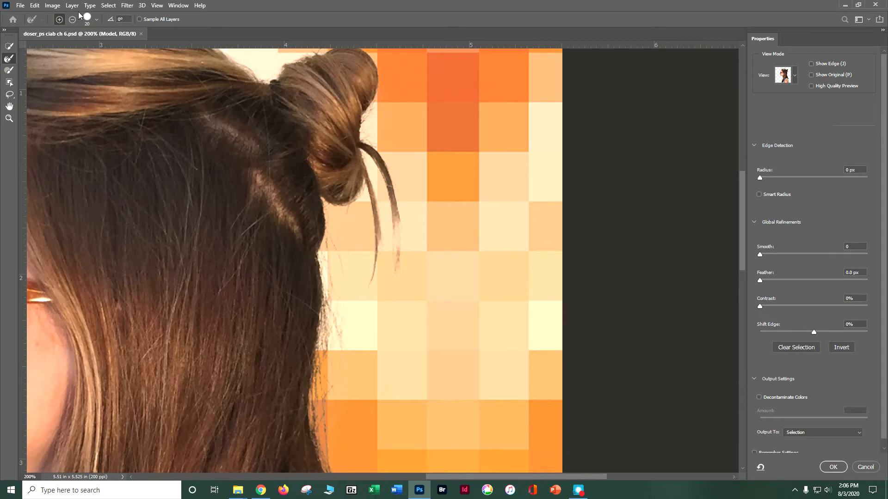
left_click(96, 20)
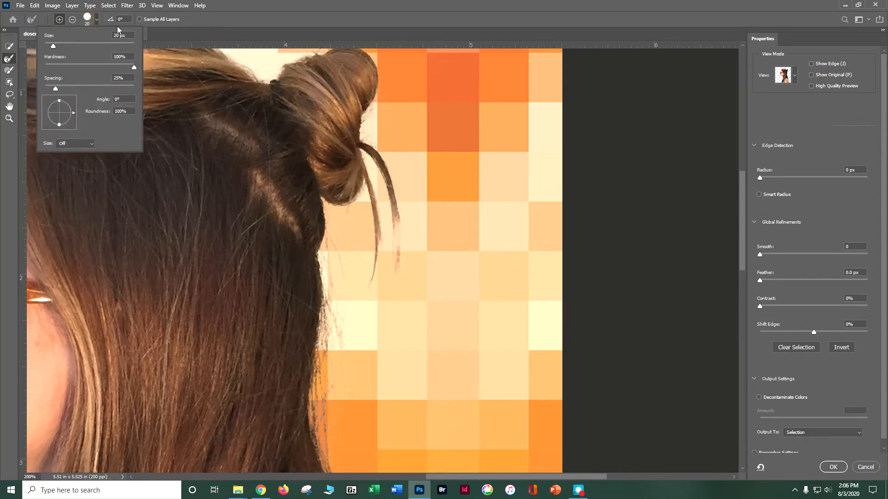
left_click(356, 21)
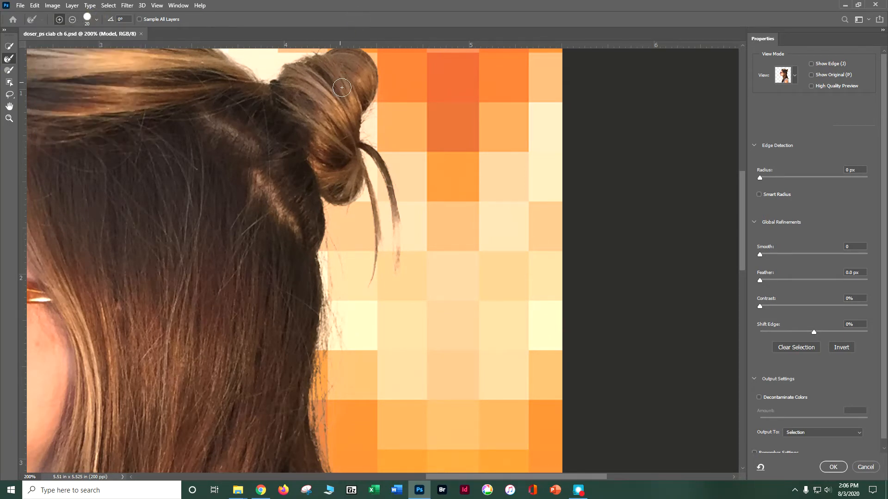
mouse_move(396, 217)
left_mouse_down()
mouse_move(396, 274)
mouse_move(399, 212)
mouse_move(372, 246)
mouse_move(377, 222)
mouse_move(369, 281)
mouse_move(397, 264)
mouse_move(401, 207)
mouse_move(401, 221)
mouse_move(407, 204)
mouse_move(405, 270)
mouse_move(407, 214)
mouse_move(476, 205)
mouse_move(441, 214)
mouse_move(410, 242)
mouse_move(392, 238)
mouse_move(396, 205)
left_mouse_up()
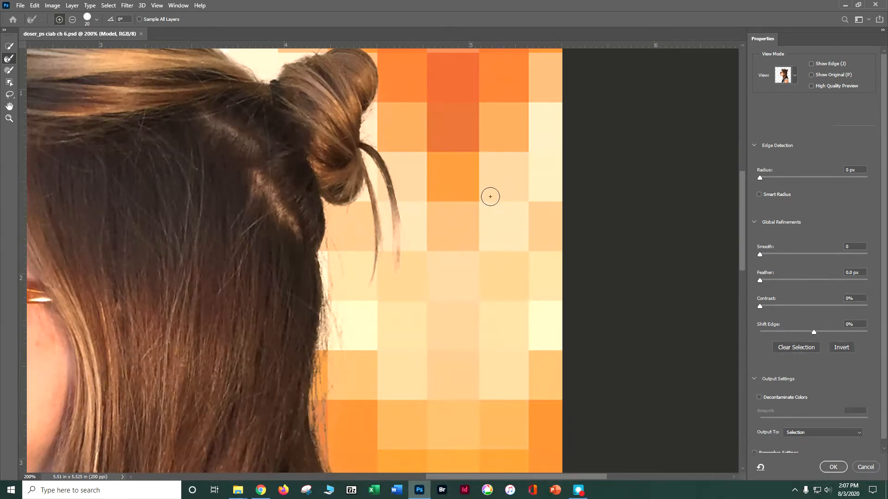
key("ctrl+plus")
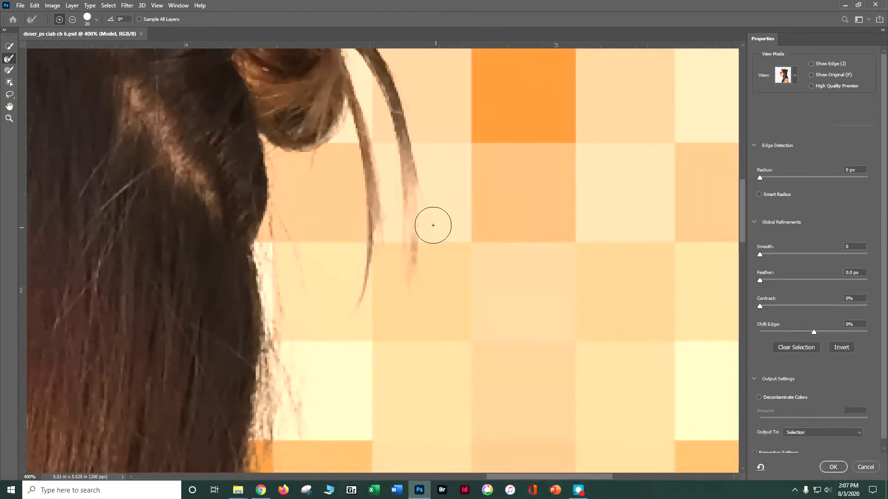
mouse_move(407, 163)
left_mouse_down()
mouse_move(415, 266)
mouse_move(406, 158)
left_mouse_up()
- Refine the edges of the loose hair strands and tips above the back shoulder
left_click_drag(442, 352, 579, 42)
mouse_move(477, 351)
left_mouse_down()
mouse_move(476, 152)
mouse_move(446, 95)
left_mouse_up()
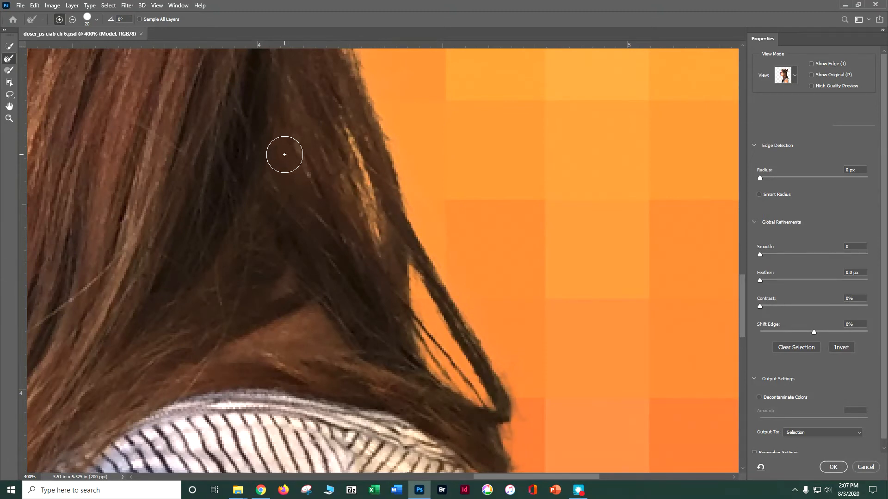
mouse_move(407, 268)
left_mouse_down()
mouse_move(455, 372)
mouse_move(478, 394)
left_mouse_up()
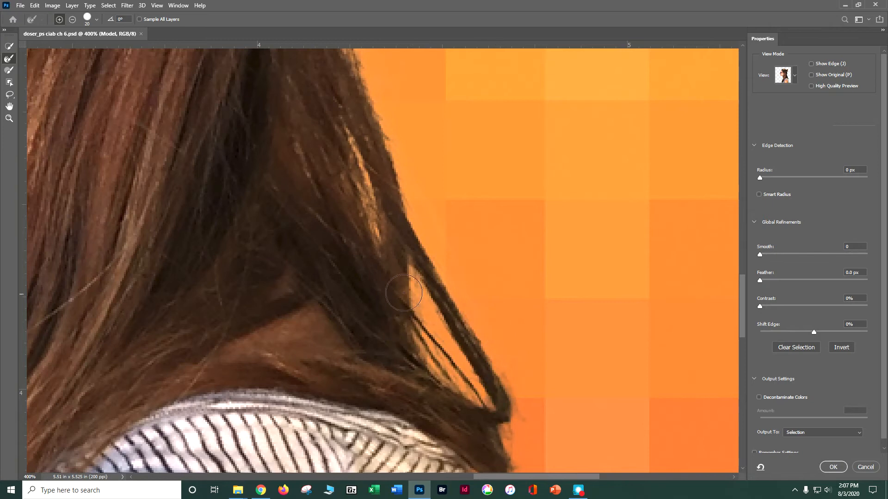
left_click_drag(402, 351, 322, 120)
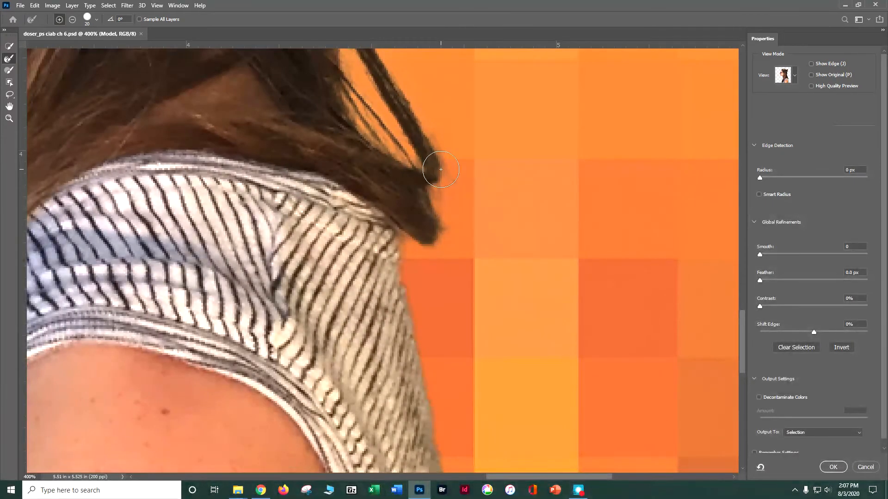
mouse_move(408, 122)
left_mouse_down()
mouse_move(443, 168)
mouse_move(415, 233)
mouse_move(434, 201)
mouse_move(419, 195)
mouse_move(429, 236)
left_mouse_up()
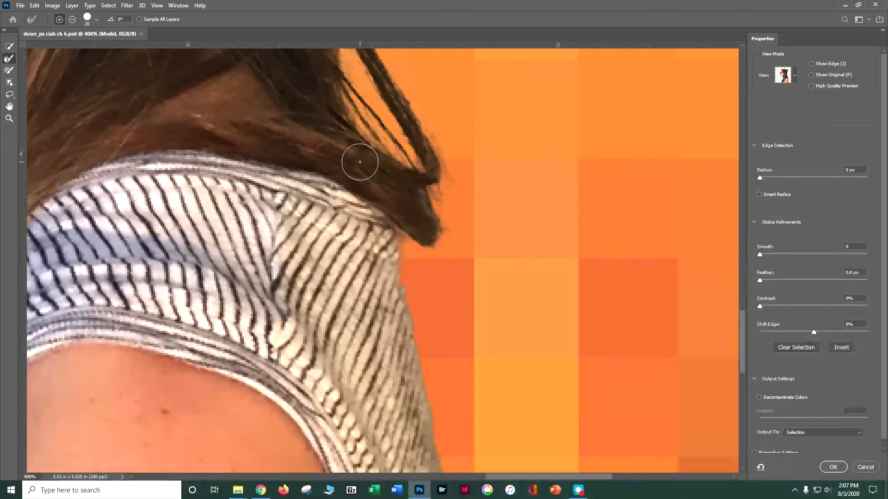
- Preview the mask in Black & White view and refine the loose strand below the bun again
left_click(794, 80)
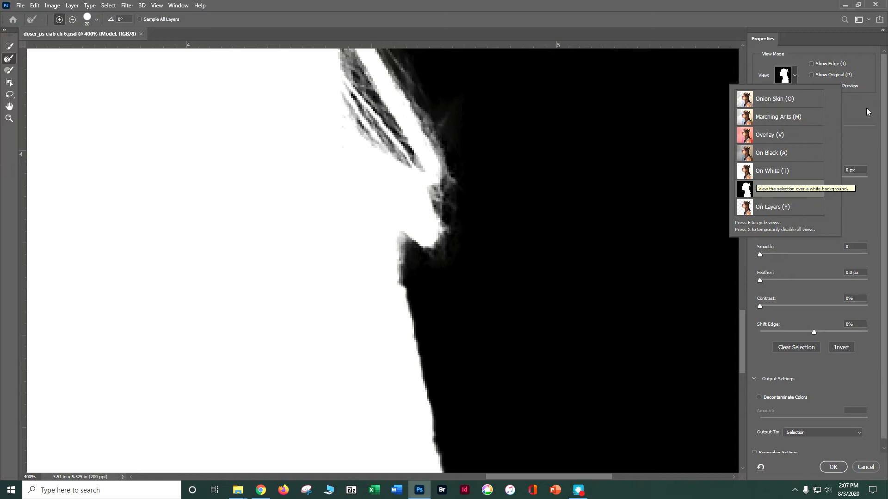
left_click(854, 109)
key("ctrl+minus")
key("ctrl+minus")
key("ctrl+minus")
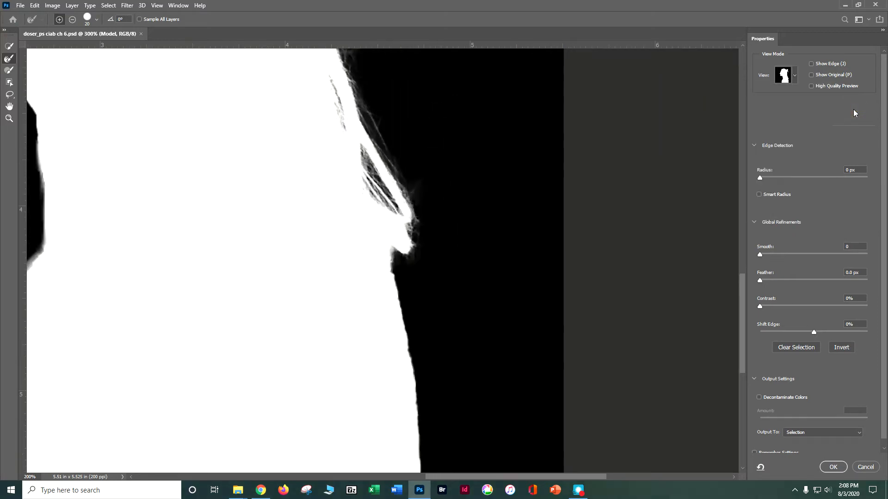
key("ctrl+minus")
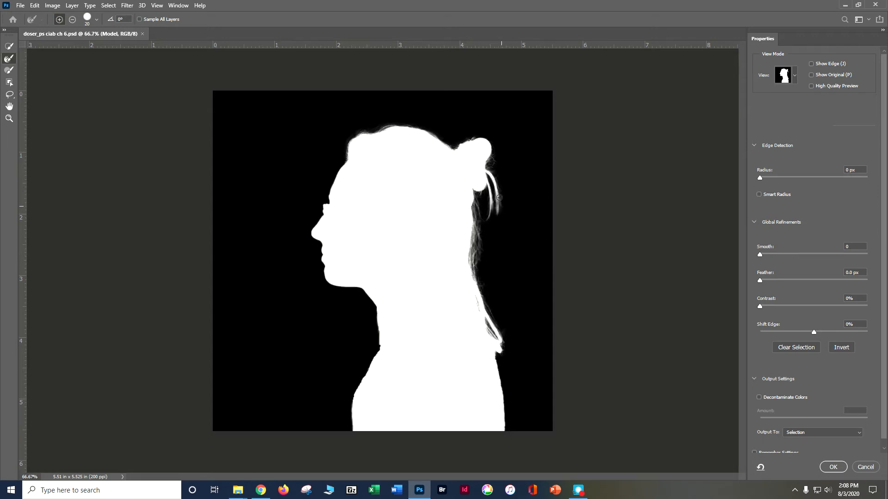
left_click_drag(498, 178, 499, 190)
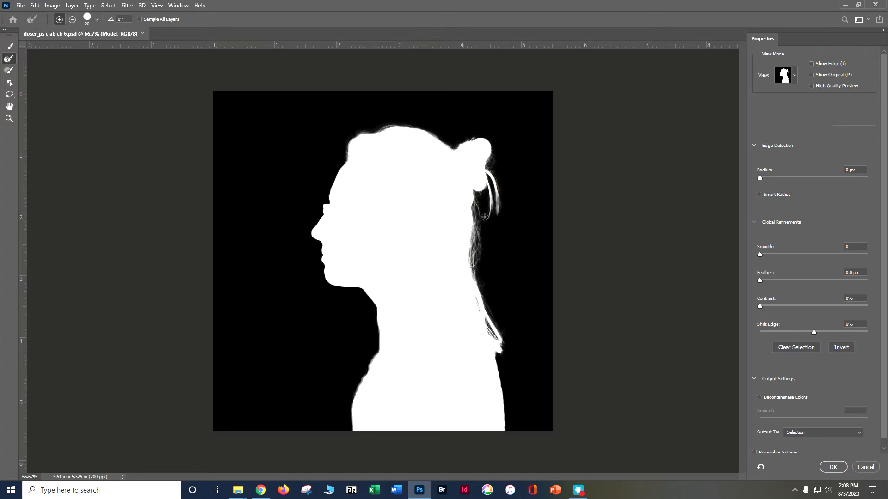
- Refine the edge of the loose strands below the bun and preview the cutout in On Layers view
left_click_drag(489, 218, 487, 198)
left_click_drag(485, 171, 489, 158)
left_click(795, 76)
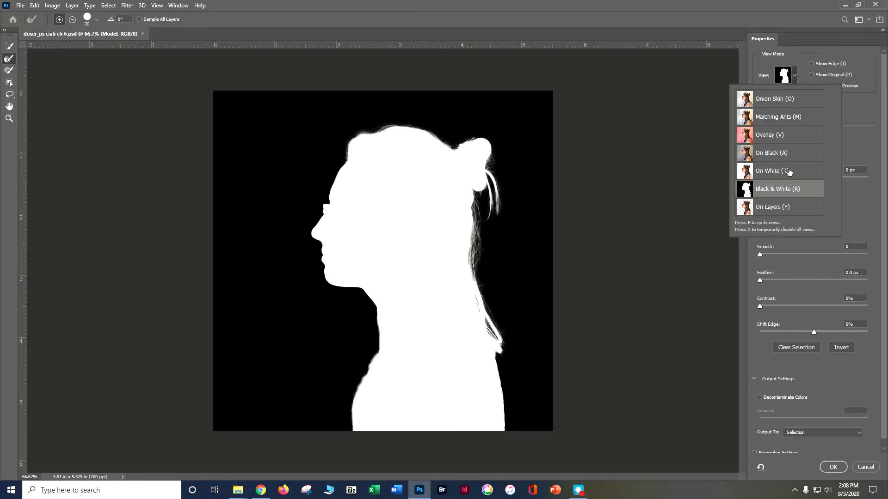
left_click(796, 207)
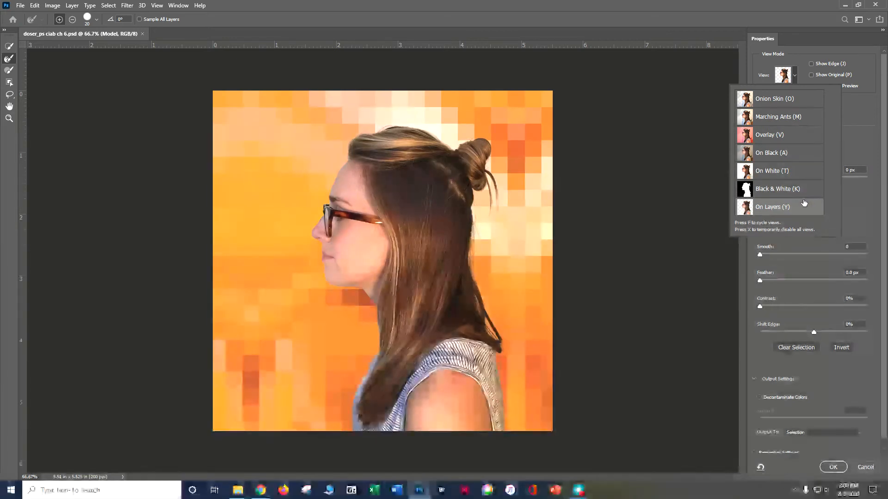
left_click(864, 116)
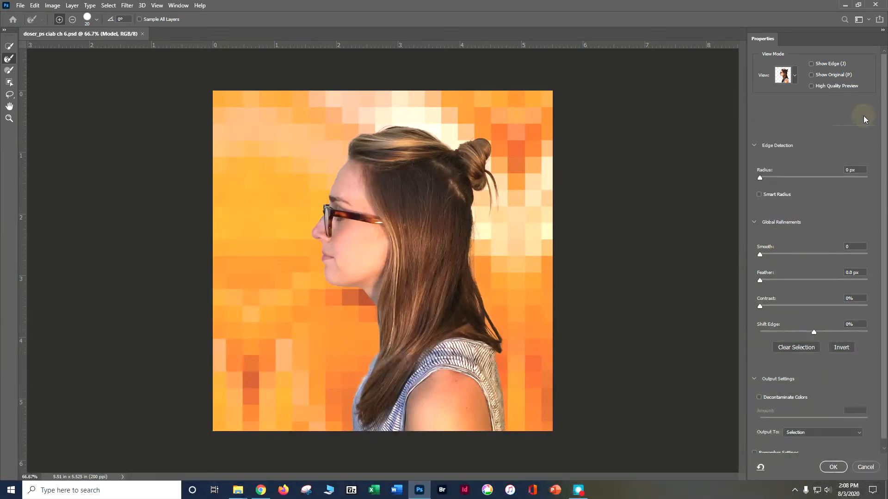
- Set the global refinements to Smooth 50, Contrast 20% and Shift Edge -15%
left_click(755, 222)
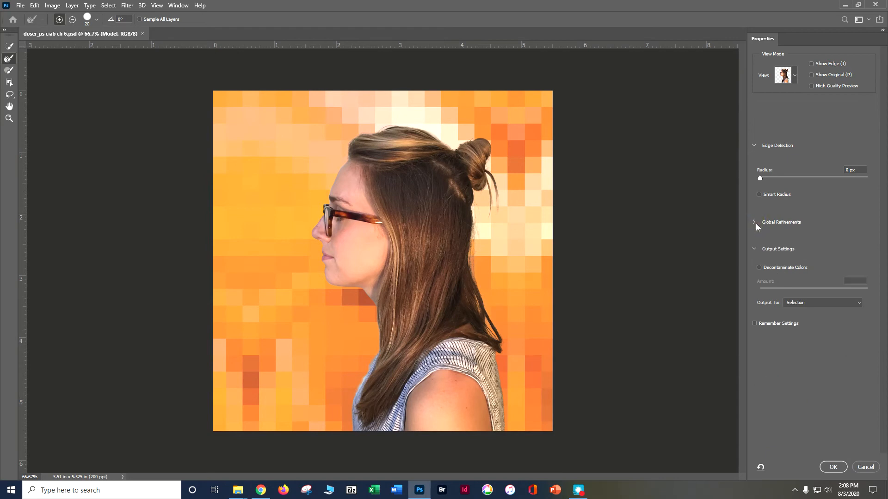
left_click(753, 224)
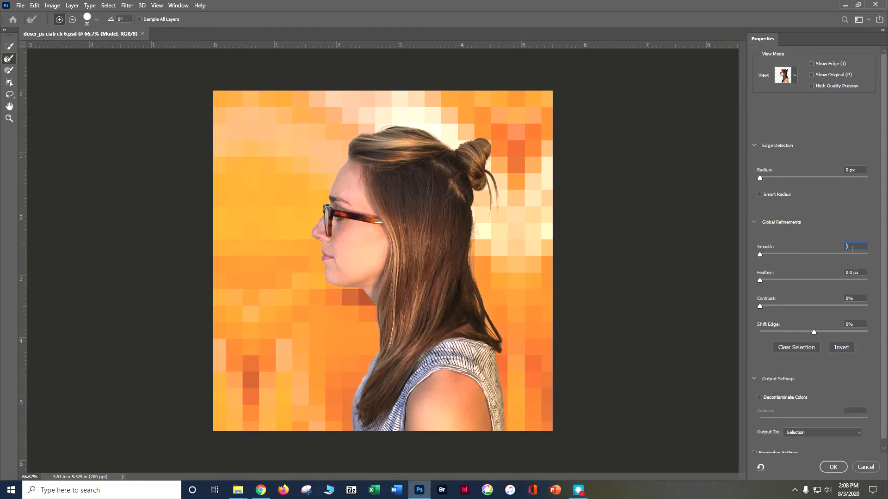
type("50")
type("20")
type("-15")
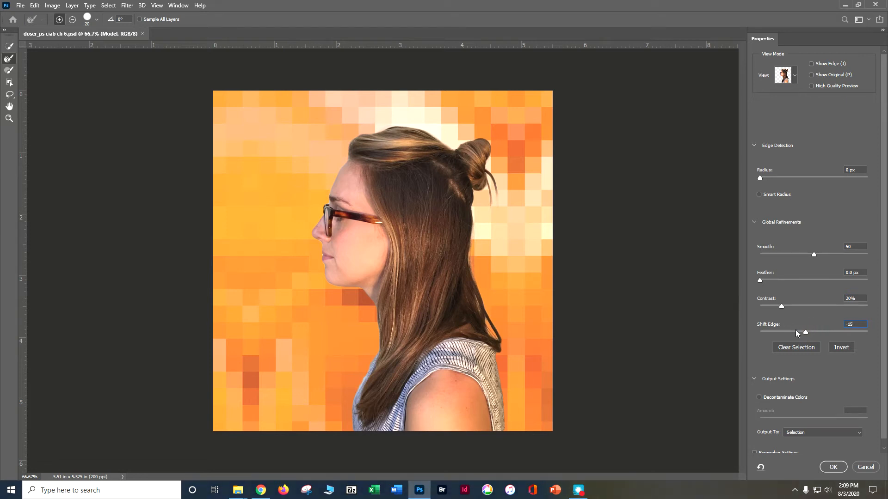
scroll(809, 289, "down", 1)
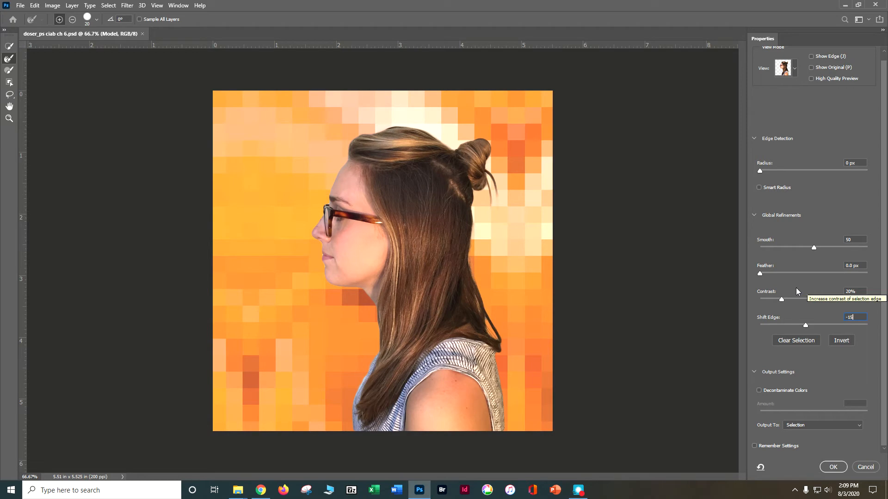
key("Return")
- Decontaminate the edge colors by 25% and output the selection to a new layer with a layer mask
left_click(754, 370)
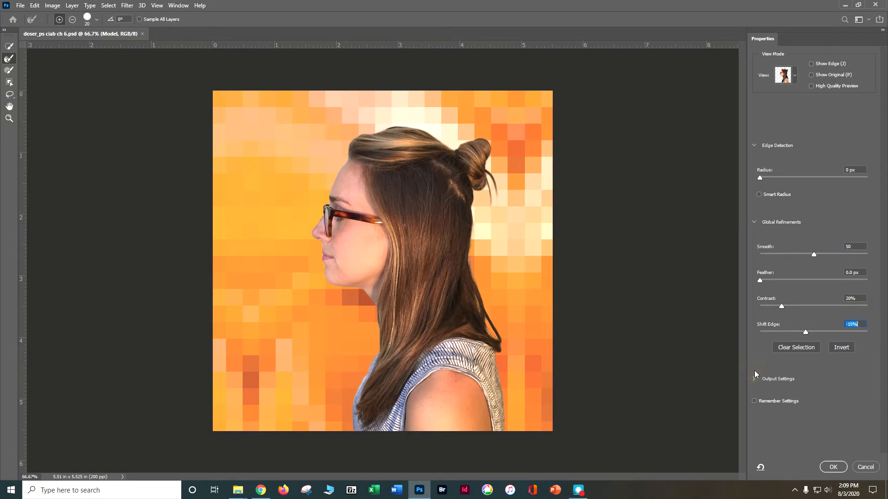
left_click(754, 377)
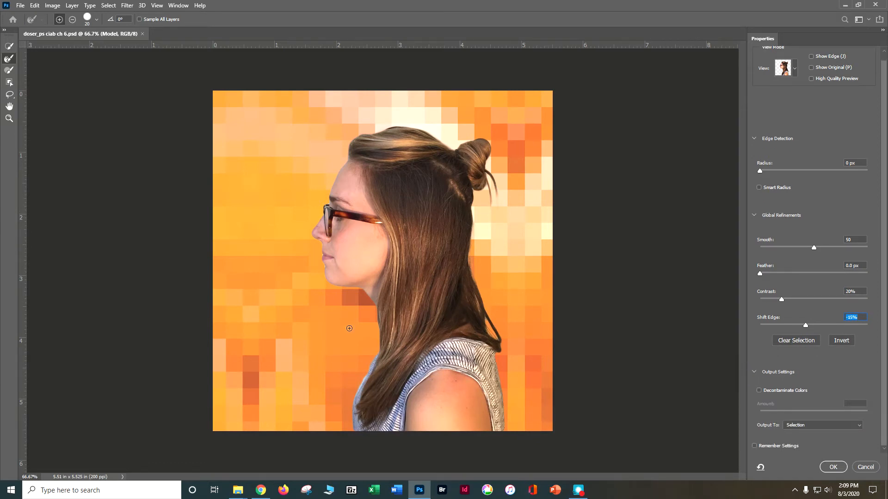
key("ctrl+plus")
key("ctrl+plus")
key("ctrl+plus")
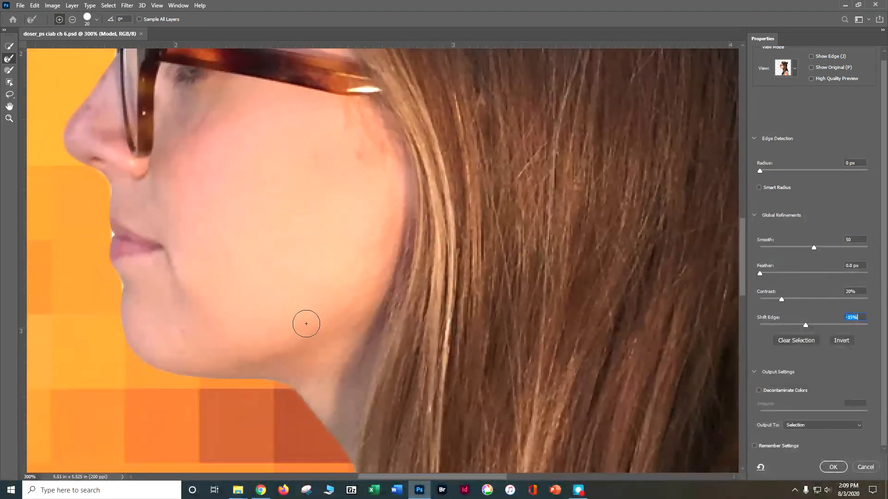
left_click_drag(327, 392, 293, 238)
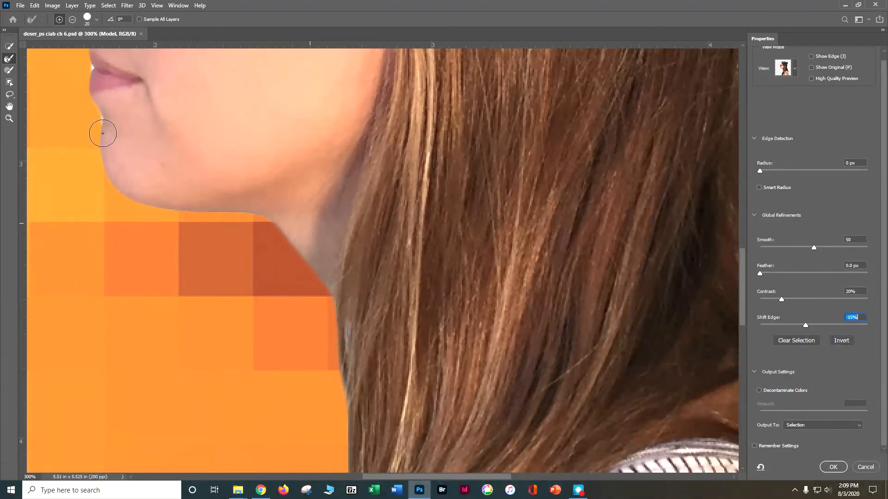
left_click(758, 390)
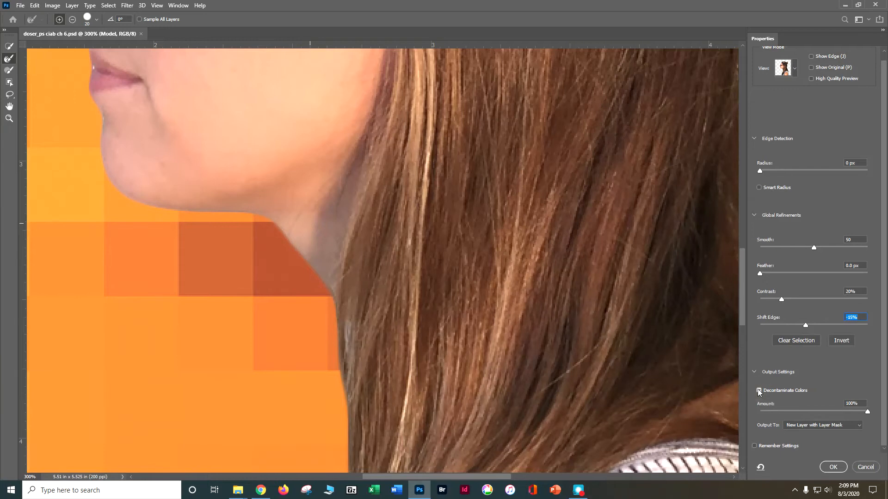
left_click(866, 405)
type("25")
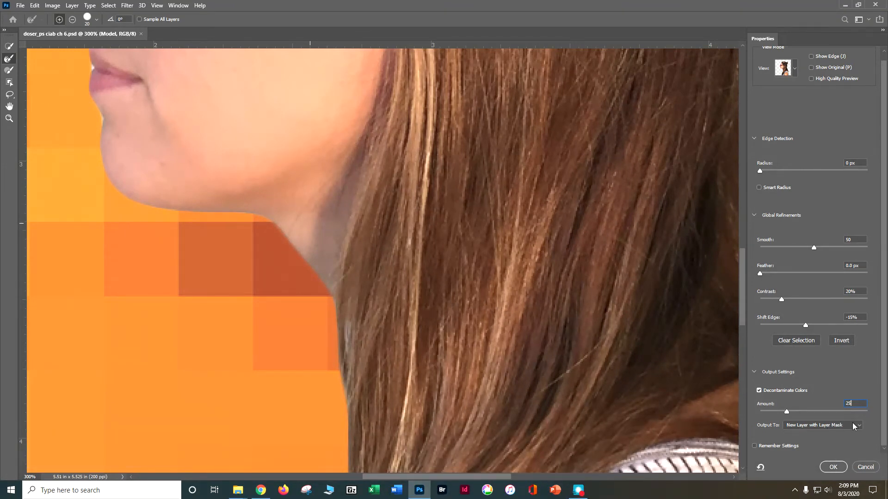
left_click(834, 467)
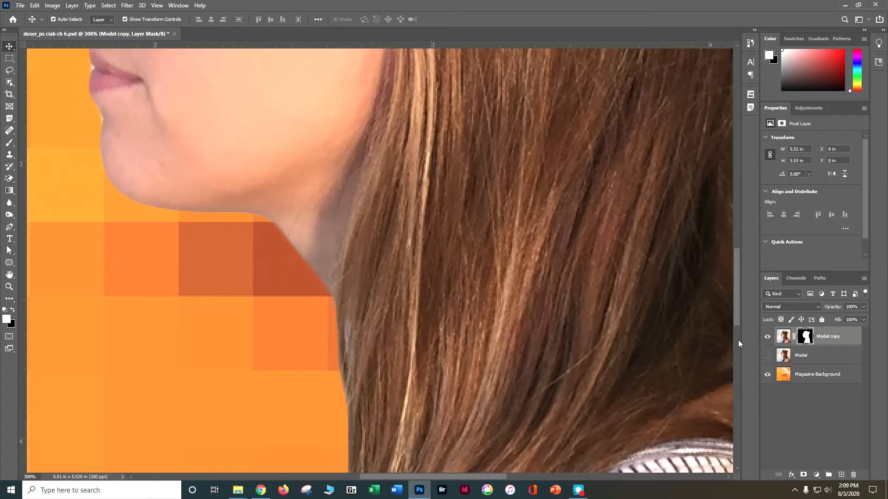
- Enter Quick Mask mode on the masked model layer with the glasses in close view
key("ctrl+minus")
key("ctrl+minus")
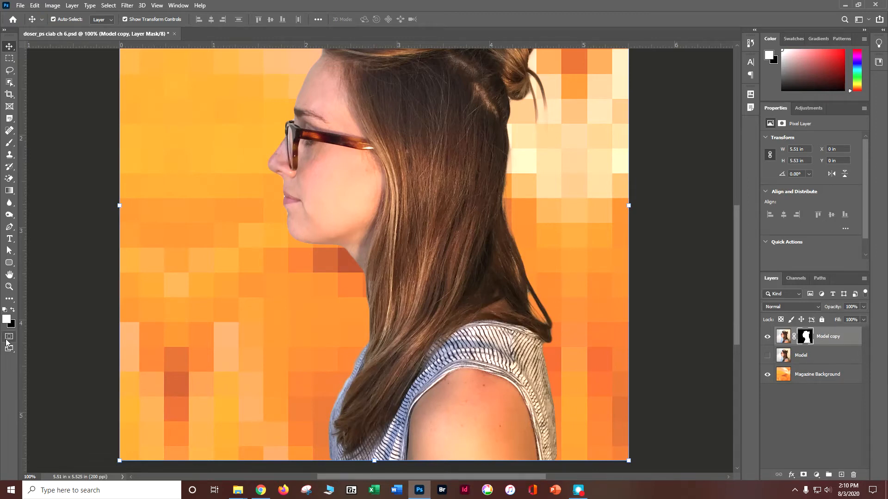
key("ctrl+plus")
key("ctrl+plus")
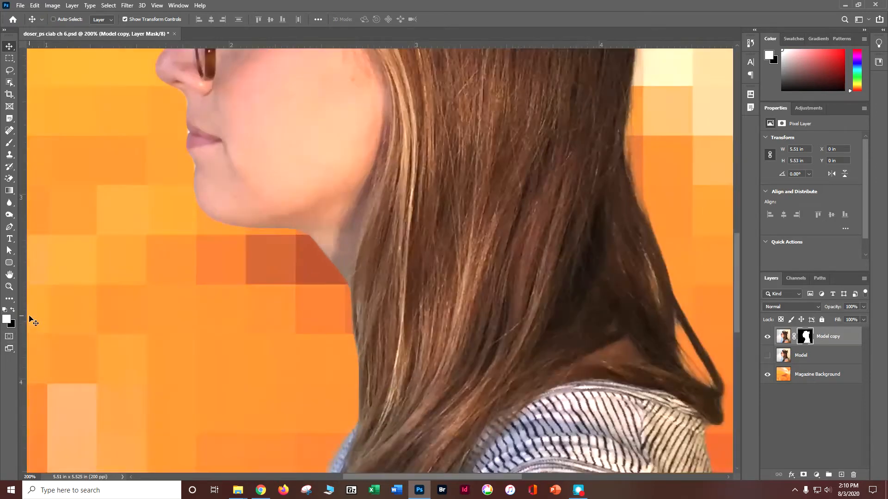
left_click_drag(294, 109, 351, 384)
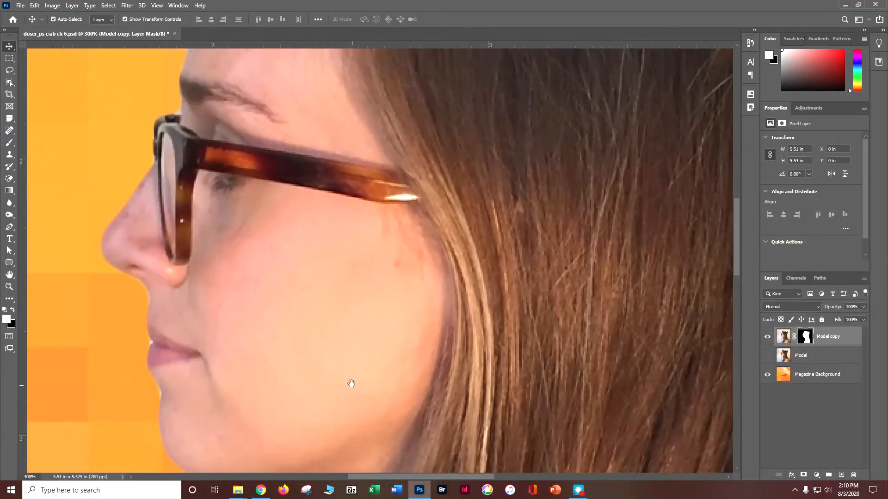
left_click(9, 342)
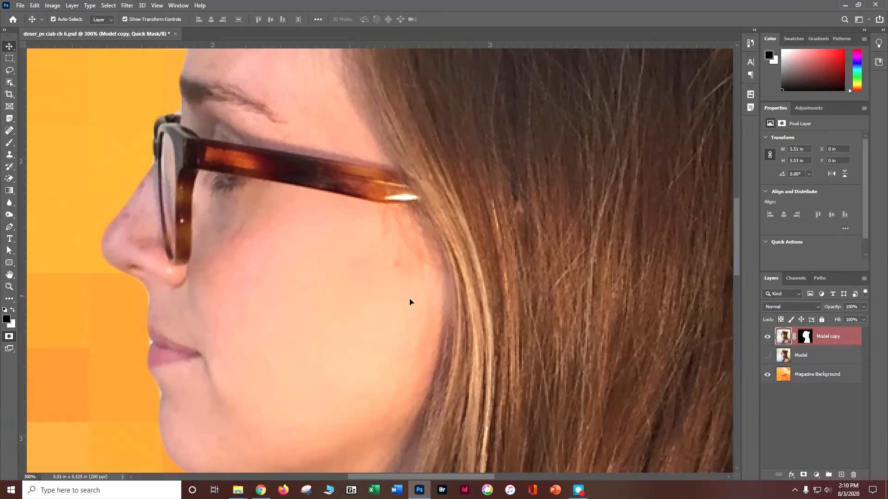
- Choose the Brush tool, set its size to 20 px and check the brush tip's hardness
left_click(9, 144)
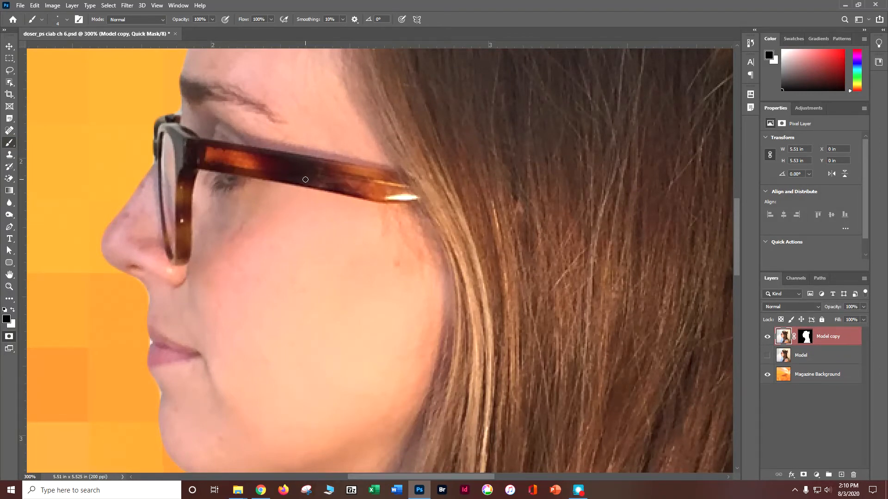
key("bracketright")
key("bracketright")
key("bracketright")
key("bracketleft")
left_click(67, 20)
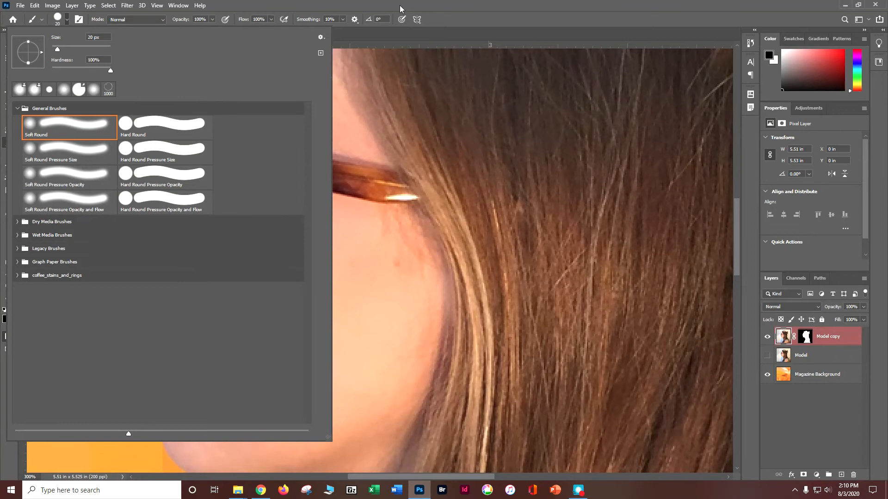
left_click(465, 17)
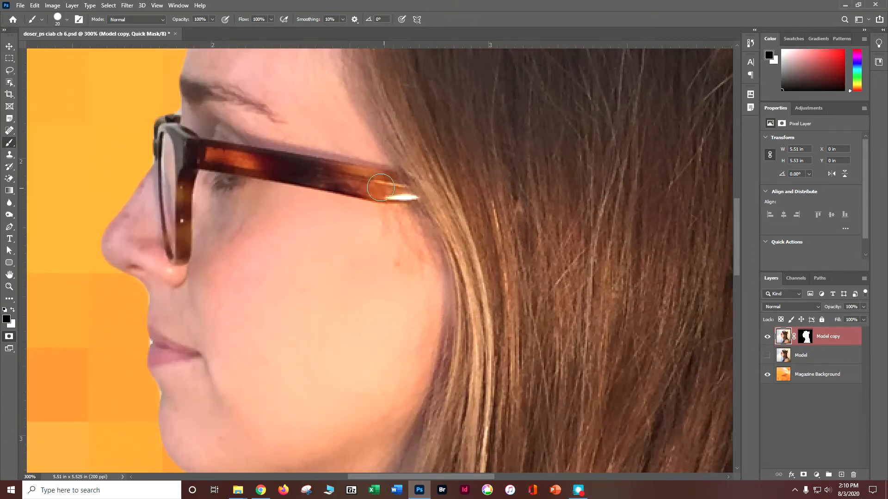
- Paint the Quick Mask over the whole temple arm of the glasses, including its lower edge and shiny tip
left_click_drag(319, 172, 404, 185)
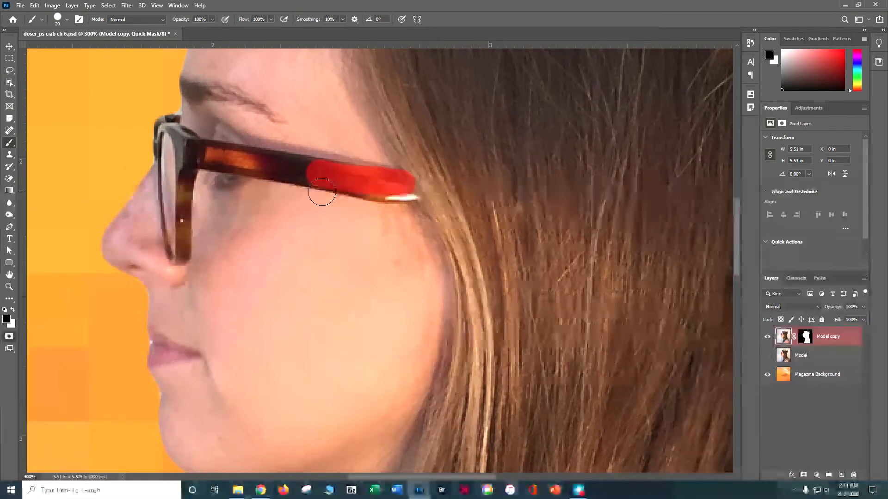
left_click(201, 154)
left_click_drag(201, 154, 311, 171)
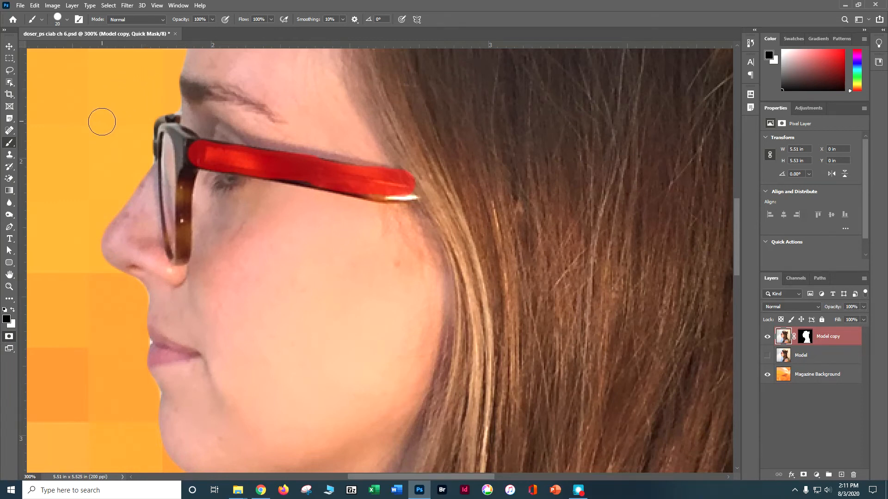
scroll(97, 402, "up", 2)
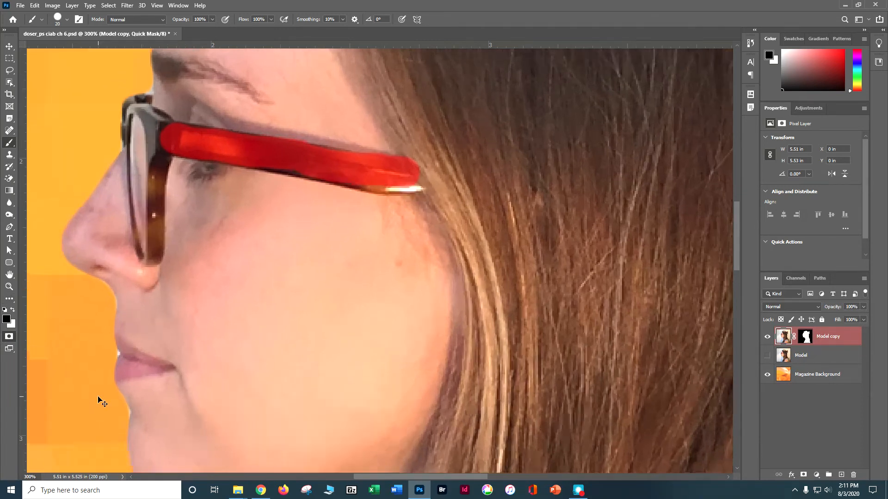
left_click_drag(212, 253, 191, 376)
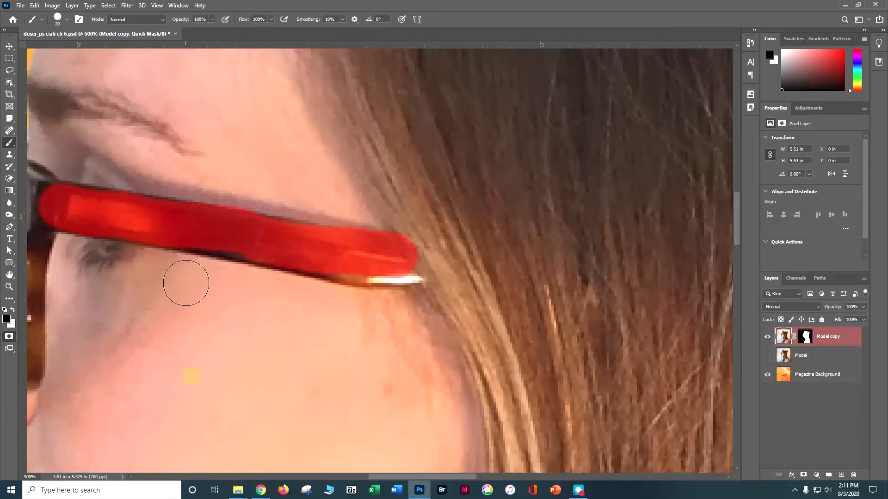
left_click(13, 310)
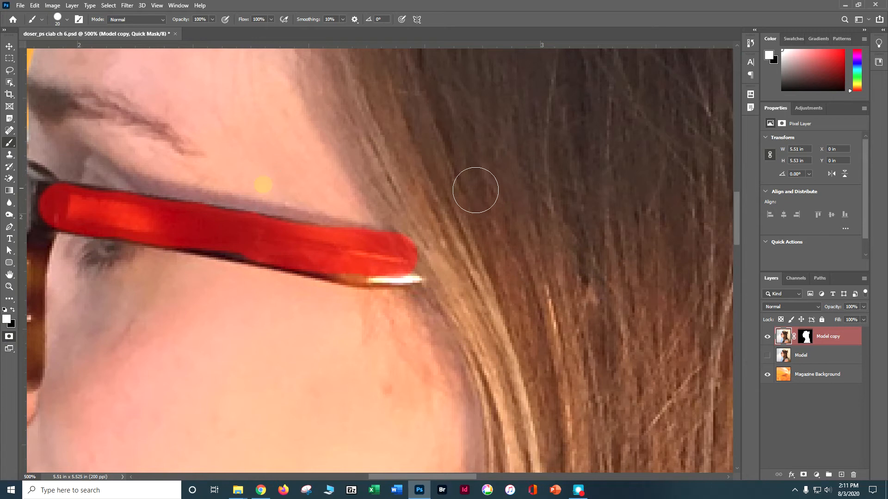
left_click(7, 311)
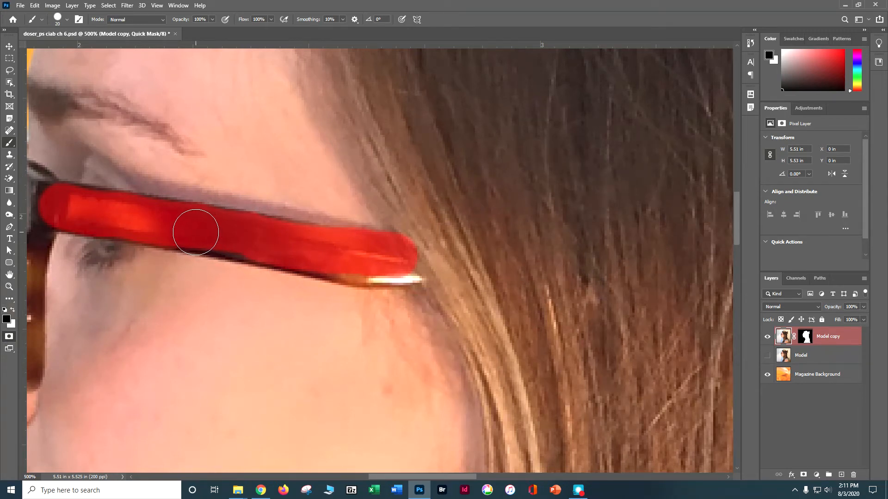
mouse_move(229, 233)
left_mouse_down()
mouse_move(414, 267)
mouse_move(402, 263)
left_mouse_up()
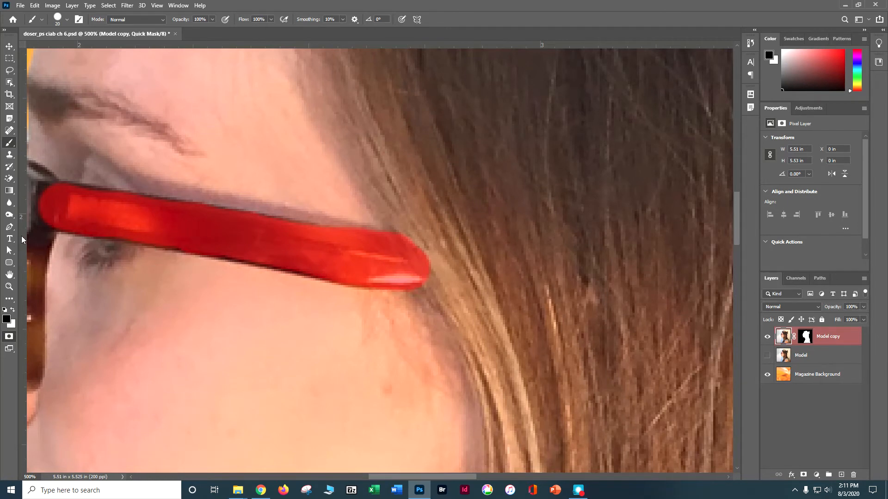
- Paint the Quick Mask over the glasses' hinge, upper frame and thin front rim, using smaller brush sizes for the narrow parts
mouse_move(136, 298)
left_mouse_down()
mouse_move(511, 307)
mouse_move(524, 289)
left_mouse_up()
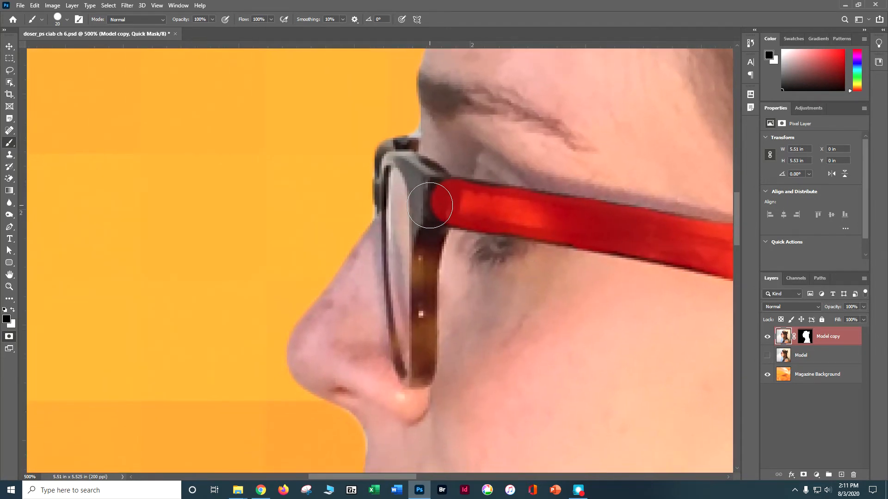
left_click_drag(436, 205, 432, 195)
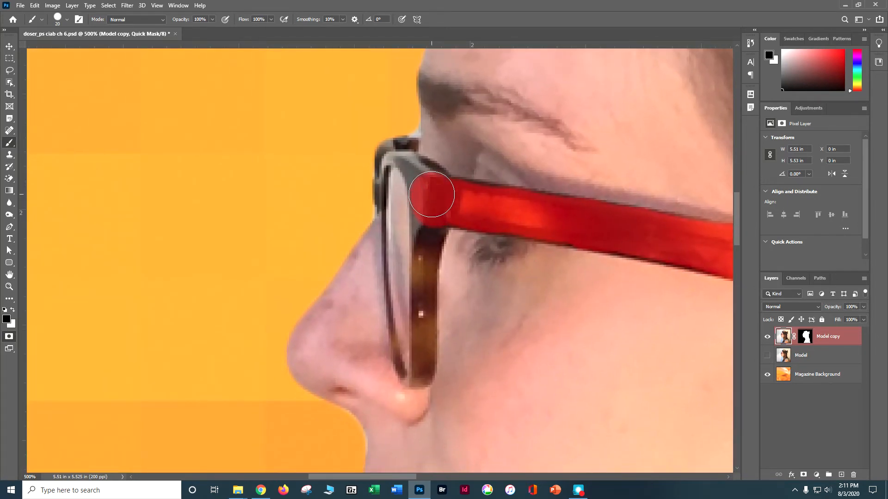
key("bracketleft")
key("bracketleft")
mouse_move(421, 175)
left_mouse_down()
mouse_move(408, 147)
mouse_move(385, 154)
mouse_move(369, 176)
mouse_move(381, 179)
mouse_move(384, 217)
left_mouse_up()
key("bracketleft")
key("bracketleft")
key("bracketleft")
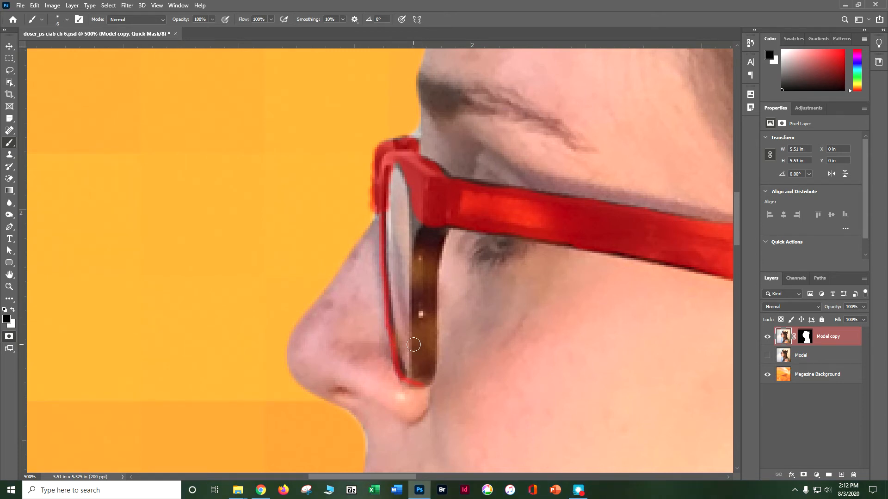
- Mask the thick rim nearest the cheek with a 10 px brush, and remove the overspill on the skin by painting white
key("bracketright")
key("bracketright")
key("bracketright")
key("bracketright")
key("bracketright")
key("bracketright")
key("bracketleft")
mouse_move(423, 373)
left_mouse_down()
mouse_move(432, 299)
mouse_move(422, 208)
left_mouse_up()
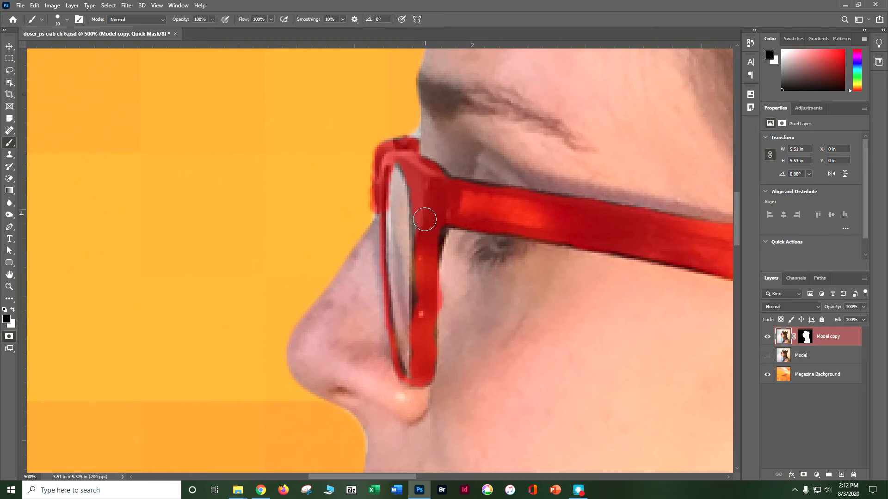
left_click_drag(421, 271, 424, 367)
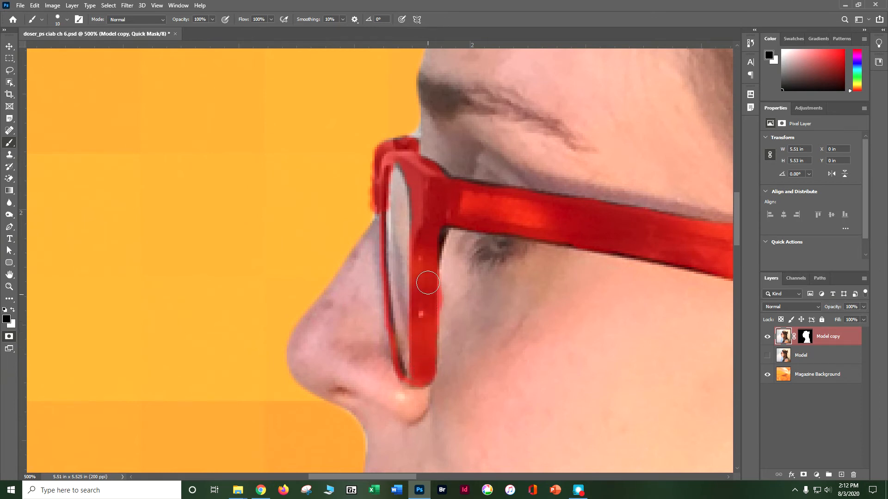
left_click_drag(449, 216, 435, 228)
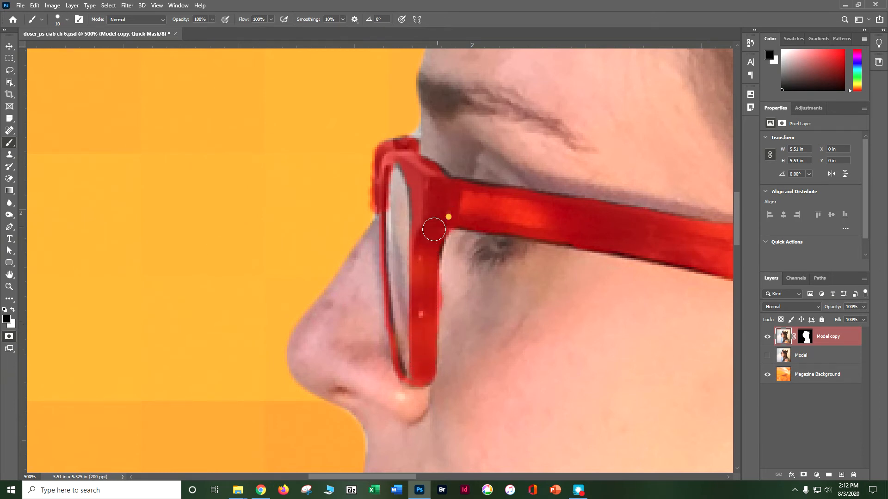
left_click(12, 310)
mouse_move(451, 269)
left_mouse_down()
mouse_move(451, 313)
mouse_move(454, 271)
left_mouse_up()
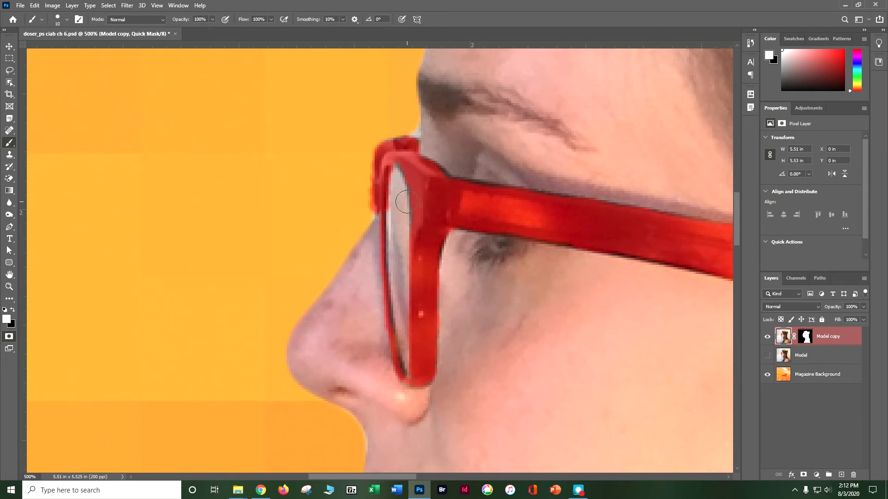
- Paint the Quick Mask along the temple arm's upper edge in black, and remove the overspill above it by painting white
key("ctrl+minus")
key("ctrl+minus")
key("ctrl+minus")
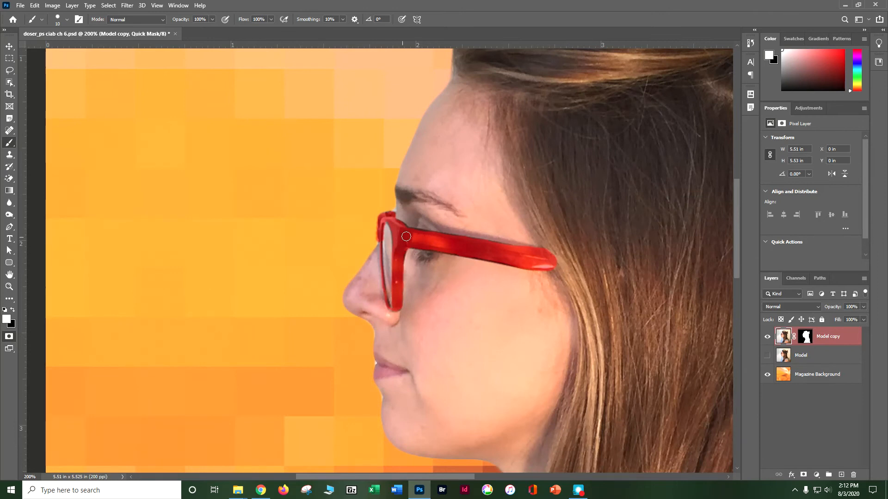
key("space")
key("ctrl+plus")
key("ctrl+plus")
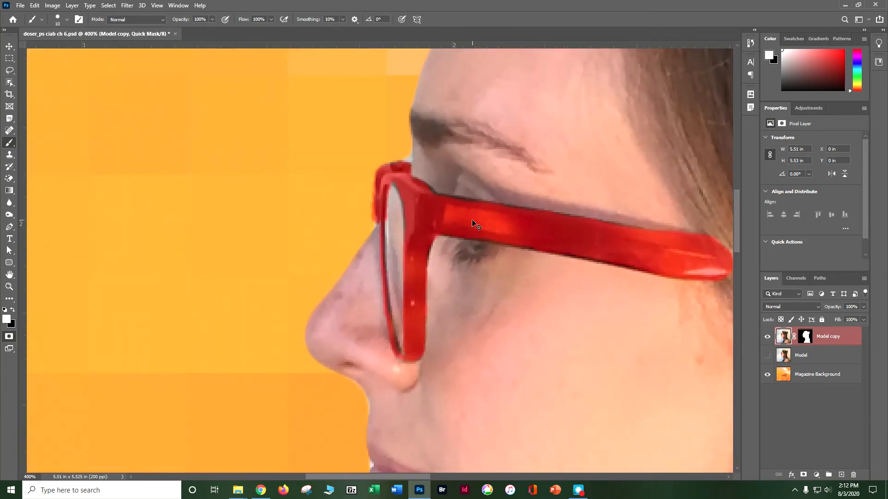
key("ctrl+plus")
key("ctrl+plus")
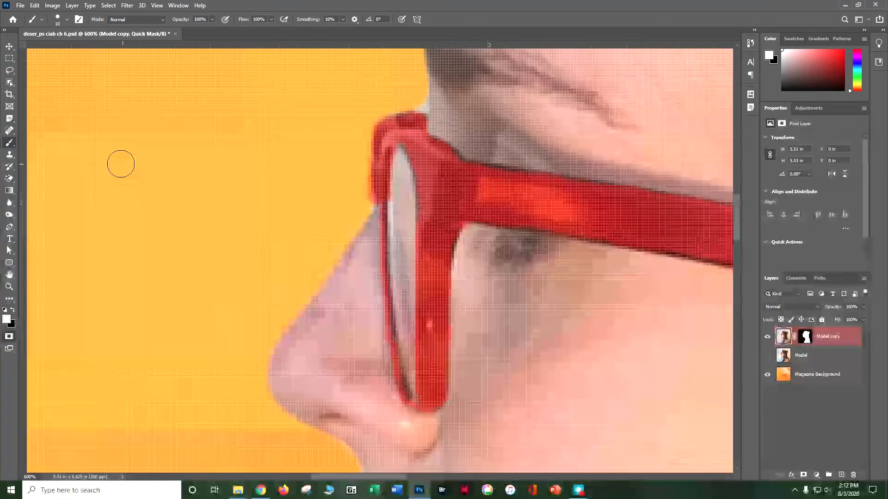
key("x")
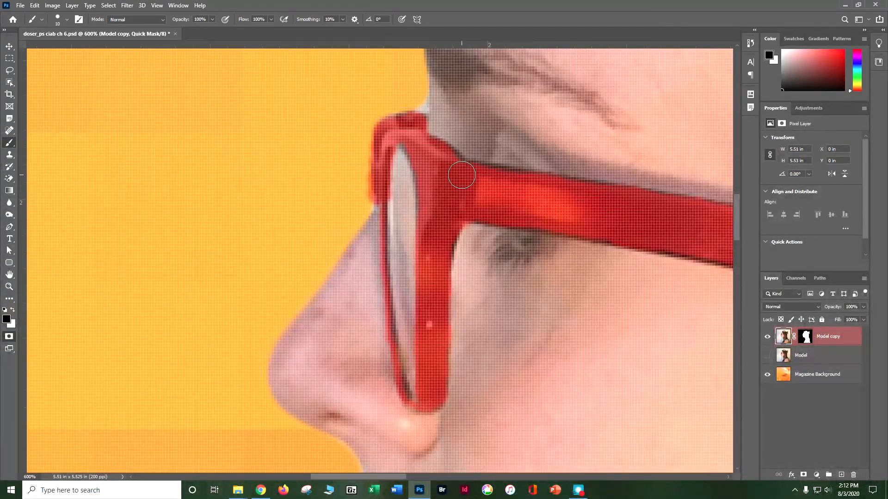
left_click_drag(488, 179, 703, 206)
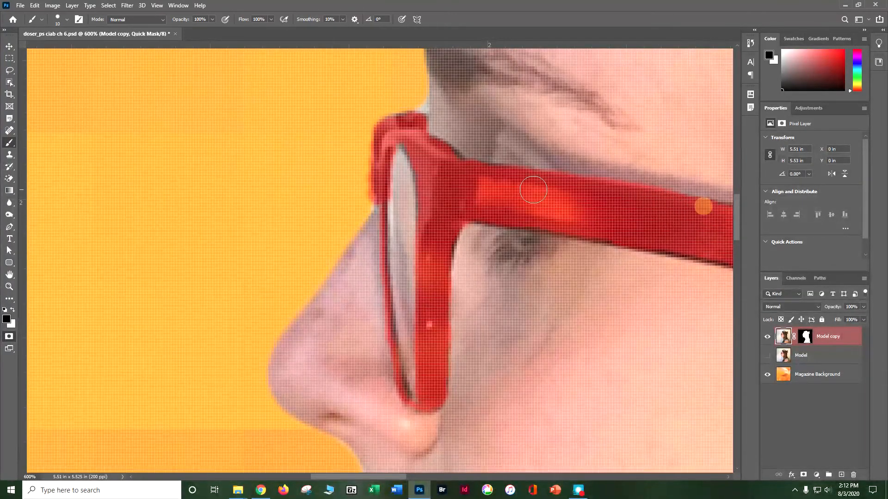
left_click(14, 310)
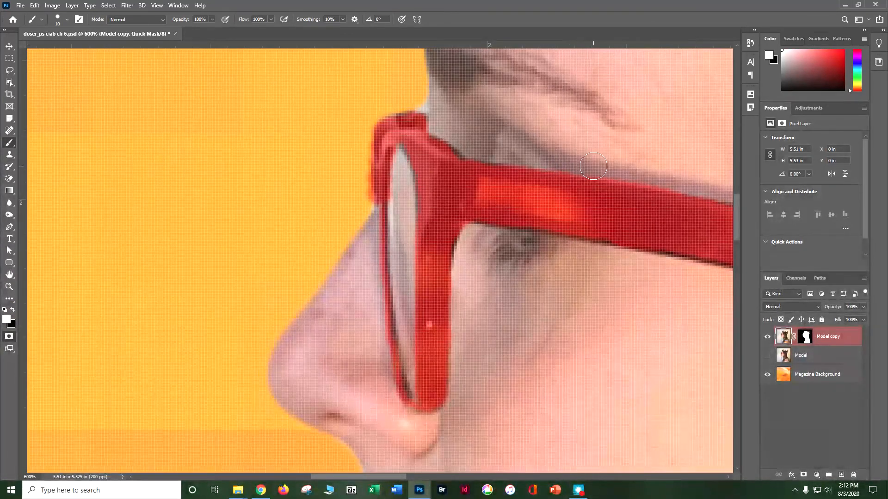
left_click_drag(597, 165, 681, 183)
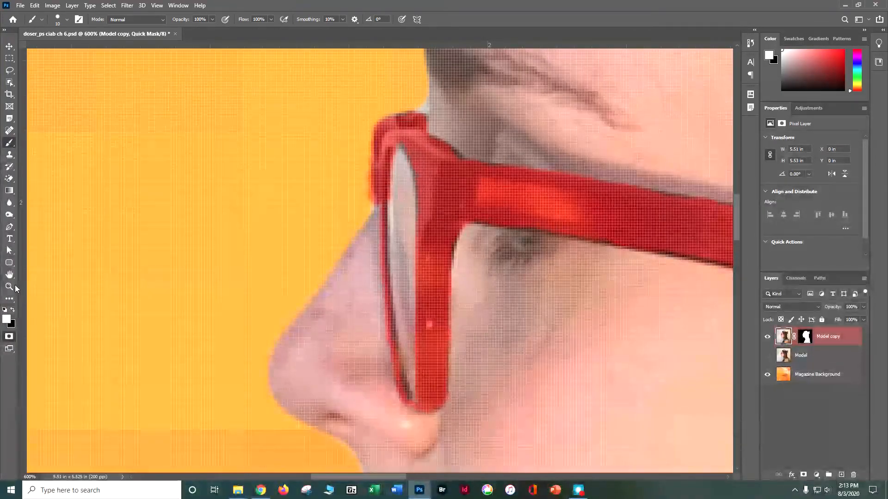
- Leave Quick Mask mode and invert the selection so that only the glasses are selected
left_click(8, 338)
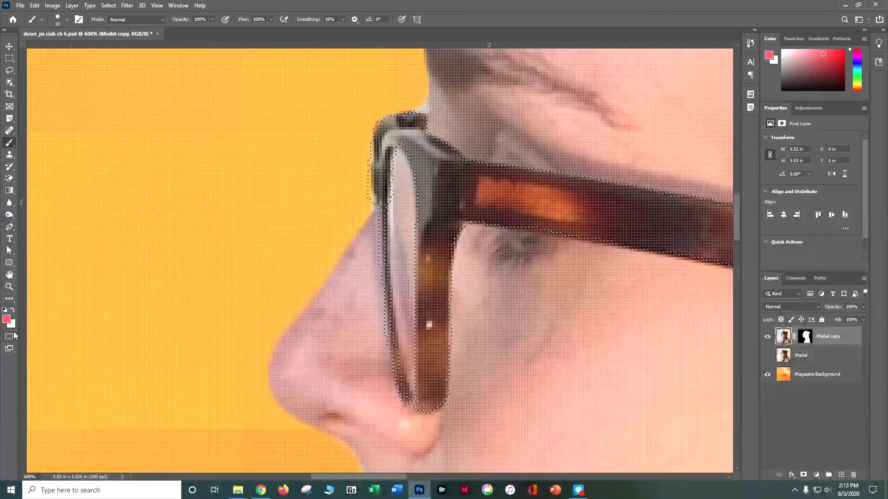
left_click(108, 5)
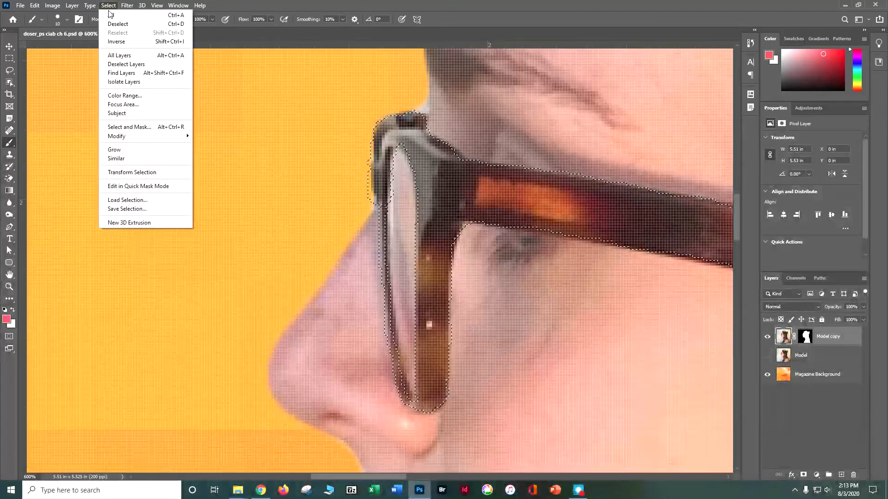
left_click(112, 43)
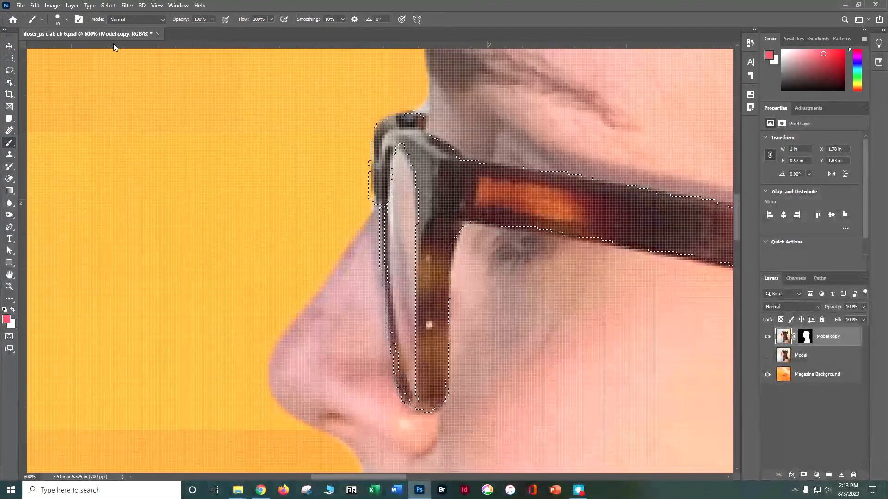
- Recolour the selected glasses green with a Hue/Saturation adjustment, using a hue of +70
left_click(50, 5)
mouse_move(55, 30)
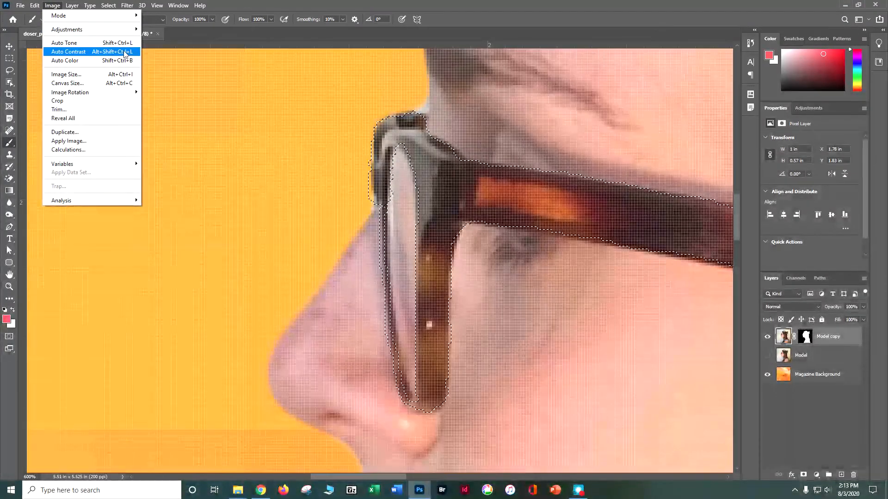
left_click(170, 78)
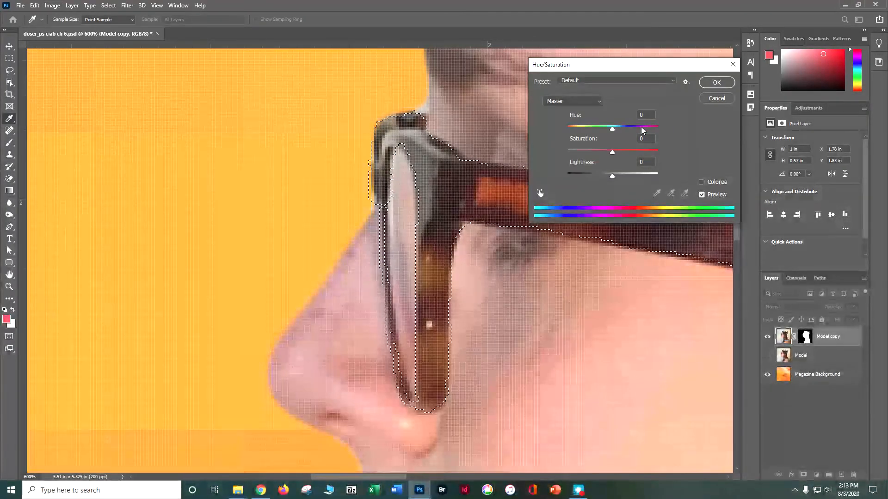
left_click(644, 118)
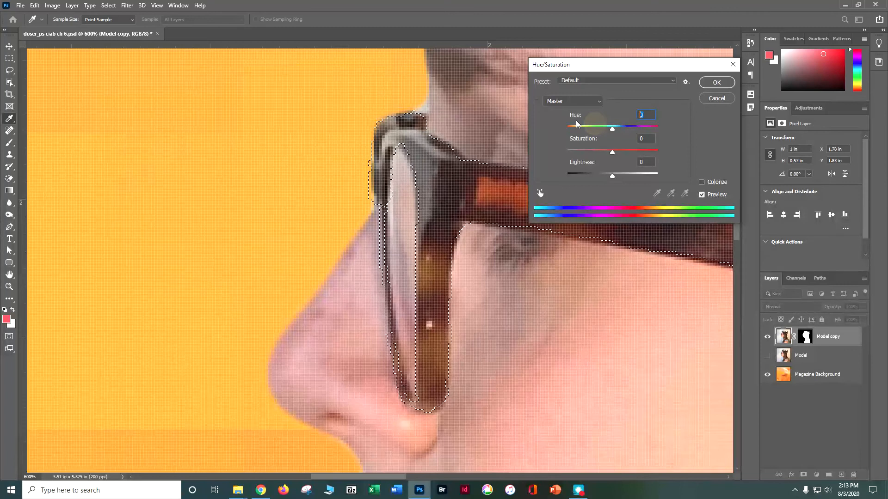
type("70")
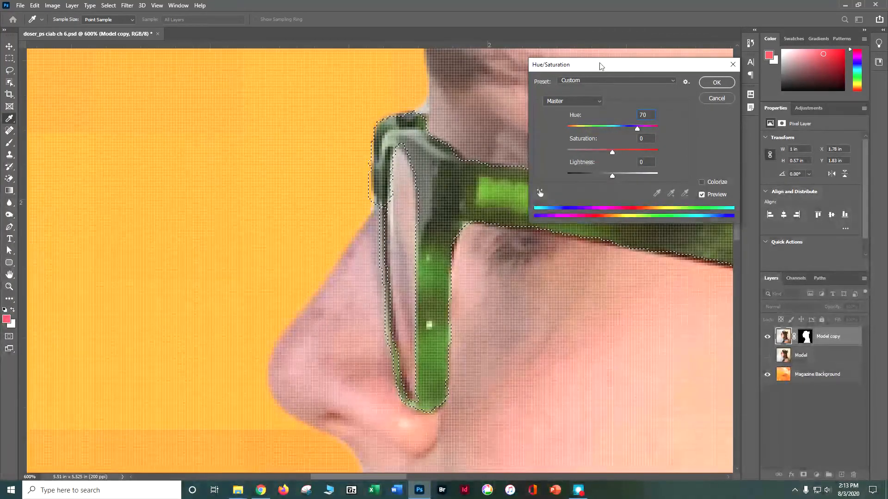
left_click_drag(604, 71, 130, 101)
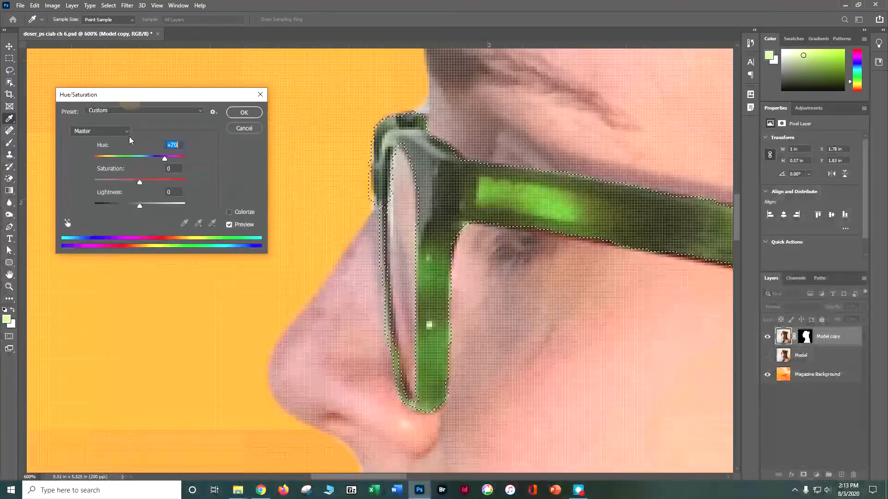
mouse_move(165, 159)
left_mouse_down()
mouse_move(191, 159)
mouse_move(147, 160)
mouse_move(172, 159)
left_mouse_up()
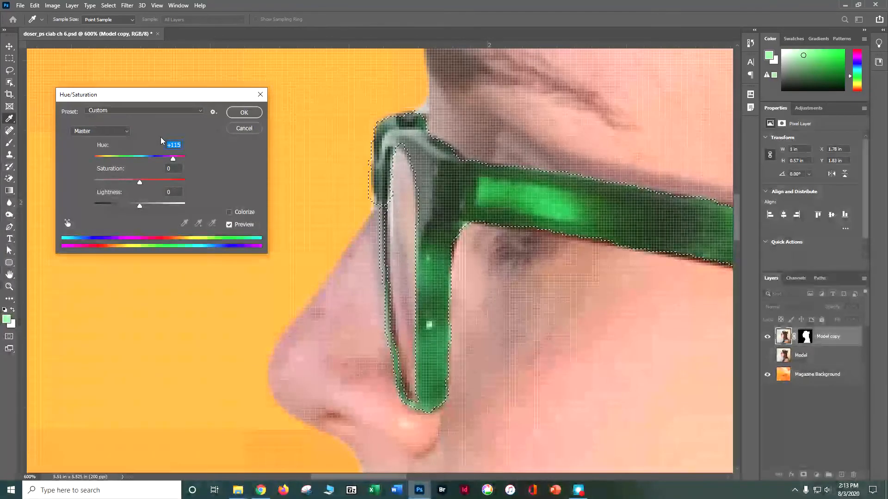
type("70")
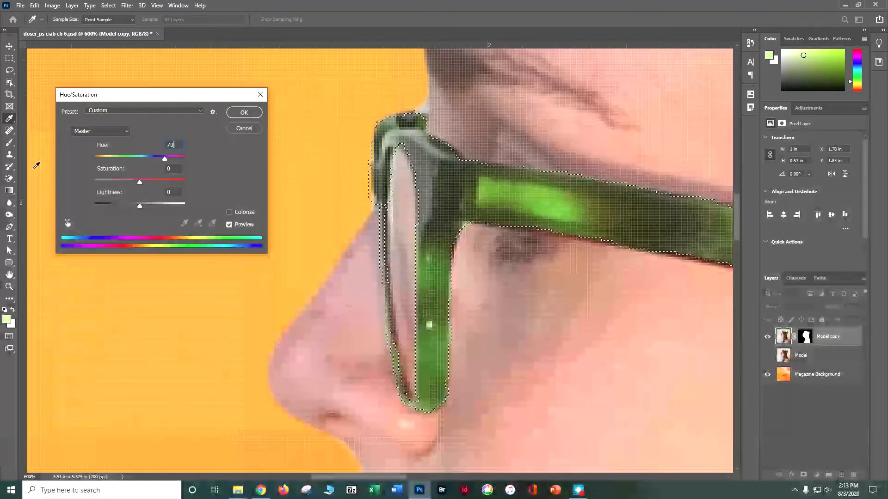
left_click(244, 112)
key("b")
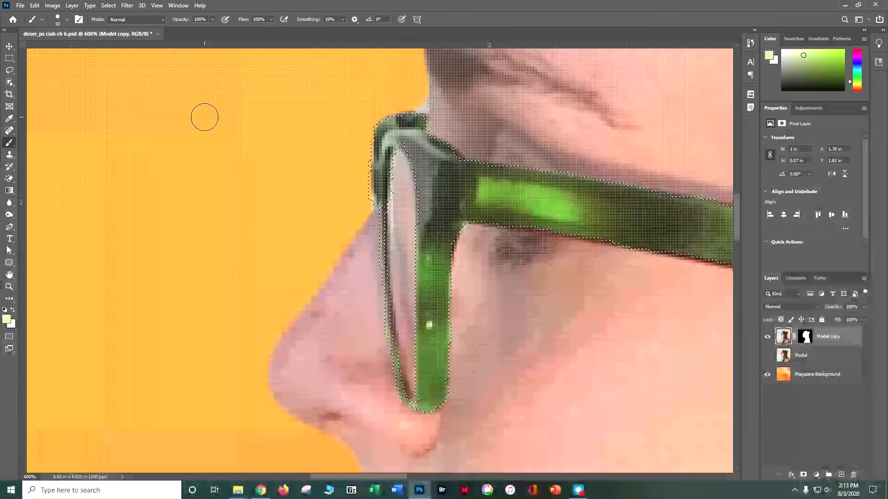
- Deselect the glasses and fit the whole image on screen
key("ctrl+minus")
key("ctrl+minus")
key("ctrl+minus")
key("ctrl+minus")
key("ctrl+minus")
key("ctrl+minus")
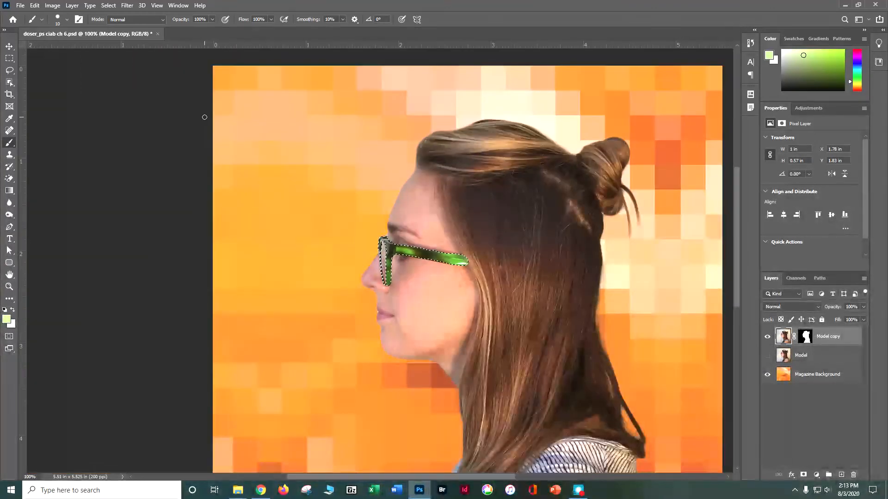
key("ctrl+d")
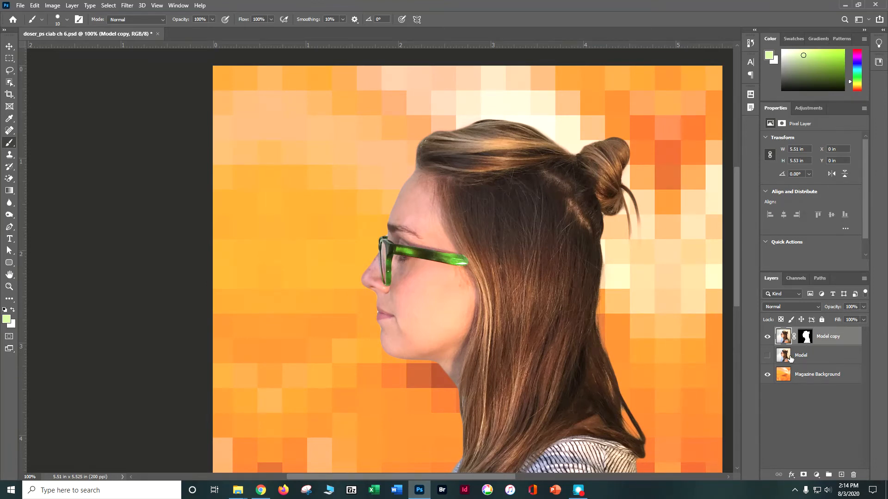
key("ctrl+plus")
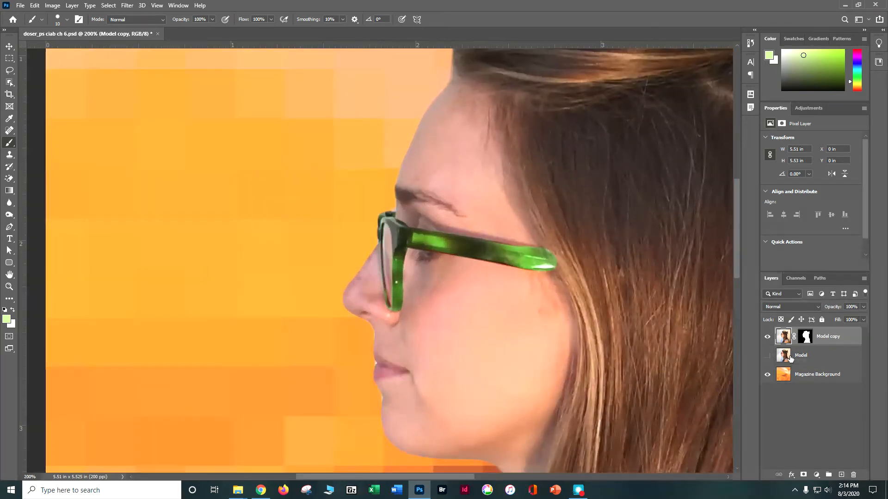
key("ctrl+minus")
scroll(665, 358, "down", 5)
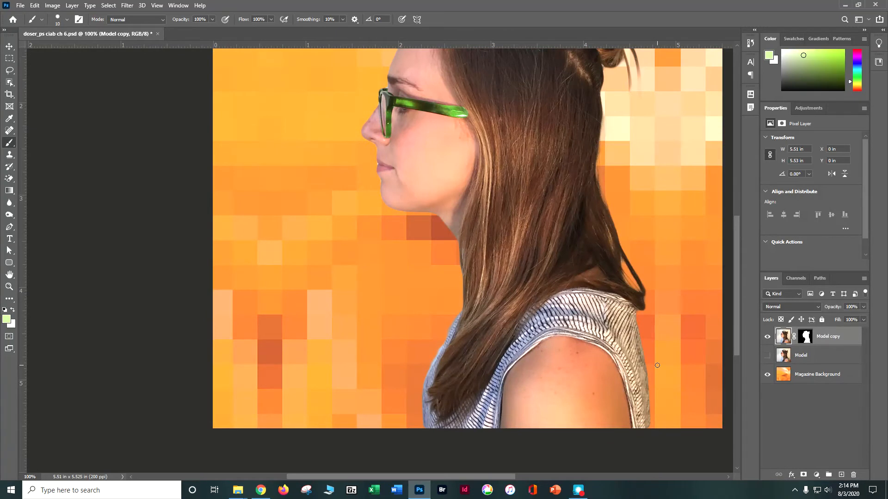
left_click(156, 7)
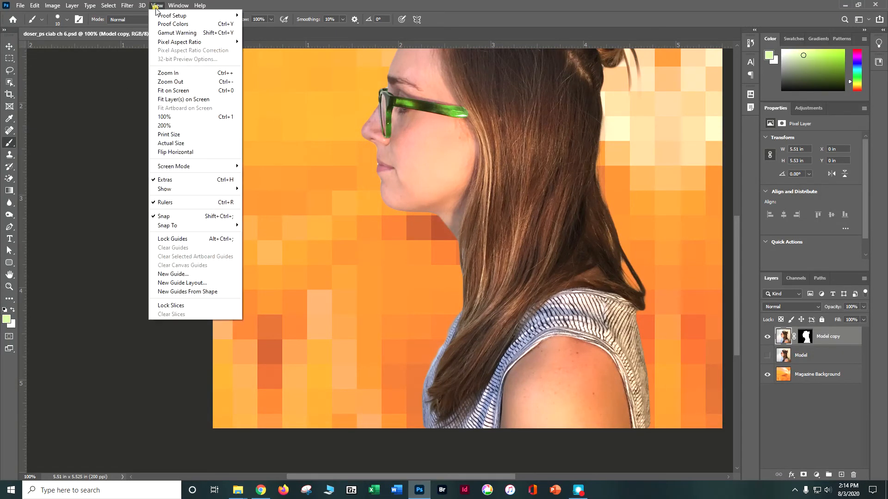
left_click(173, 91)
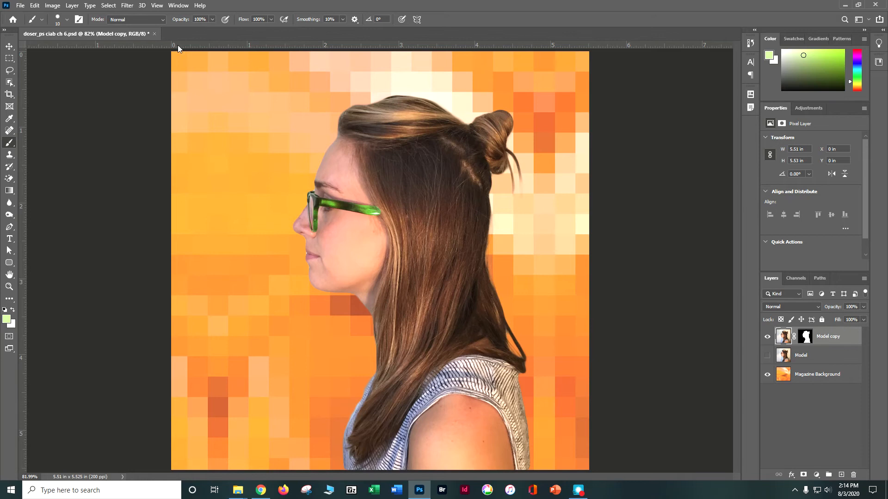
- Start Puppet Warp on the Model copy layer and pin the model's front edge from the bottom of the shirt up to the neck
left_click(70, 6)
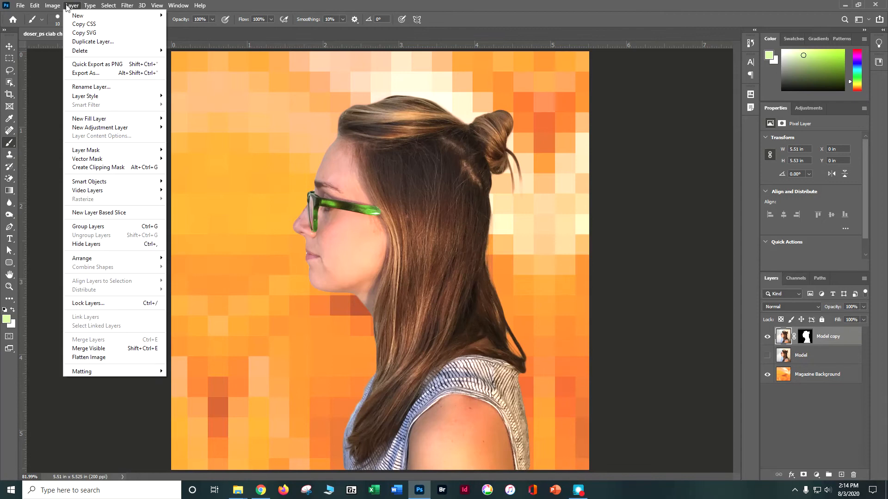
mouse_move(35, 6)
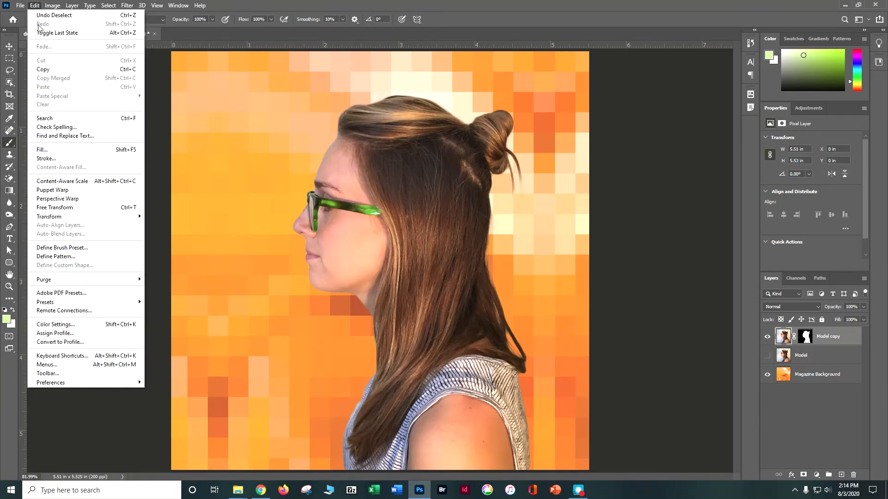
left_click(64, 190)
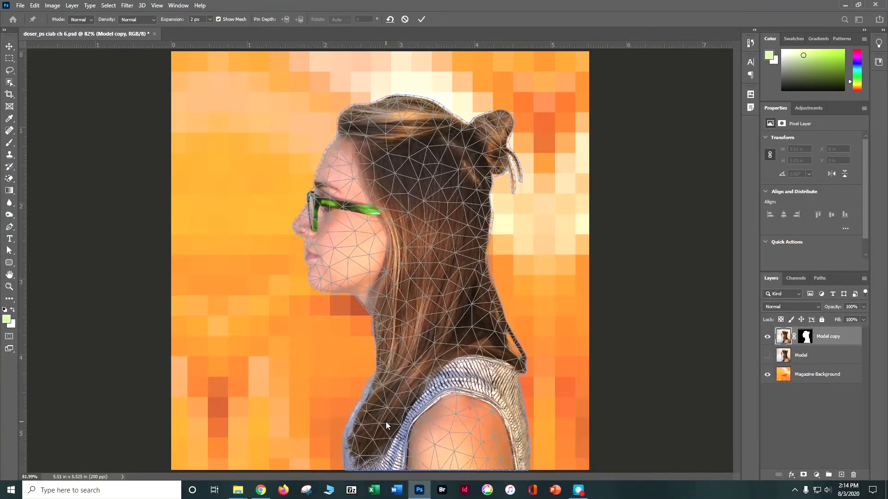
left_click(346, 468)
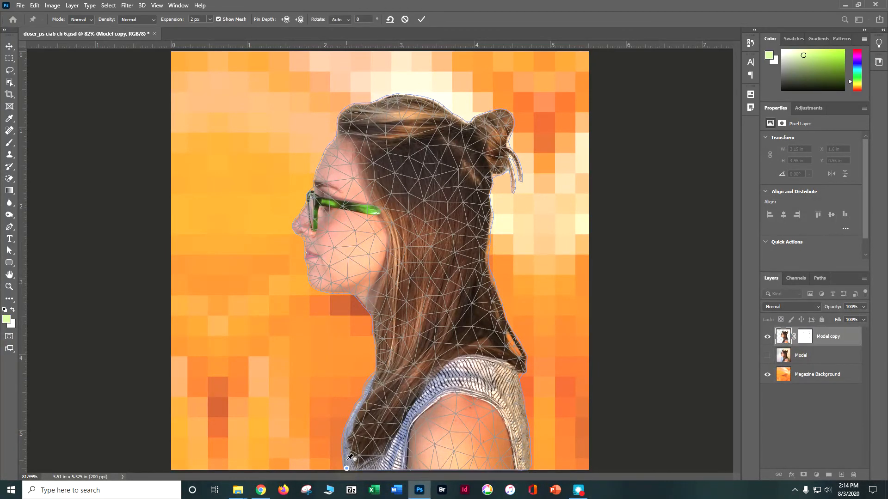
left_click_drag(343, 436, 356, 405)
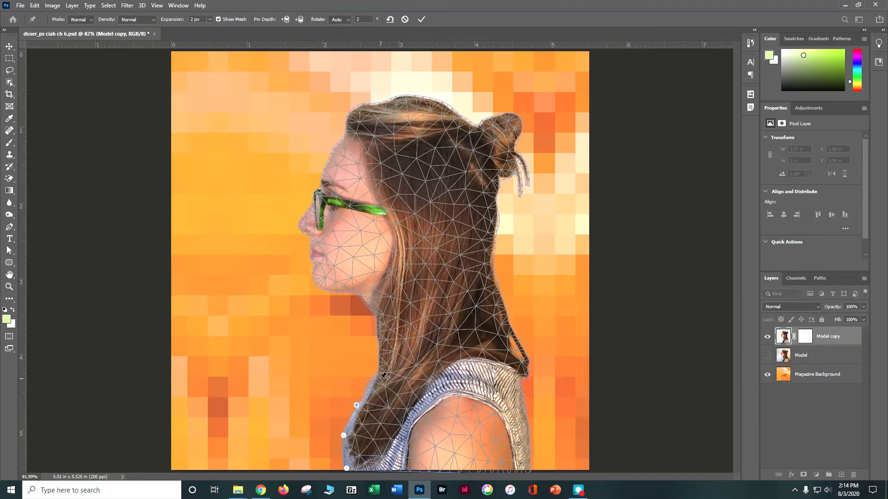
left_click(375, 378)
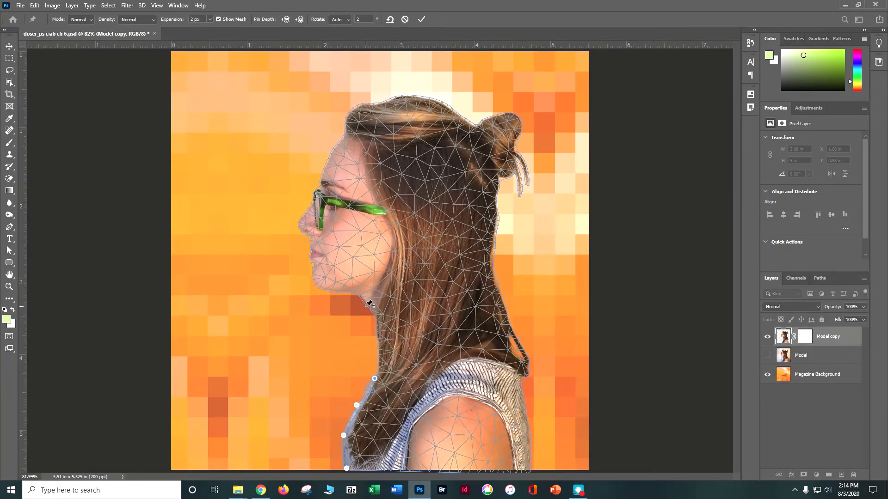
left_click(377, 318)
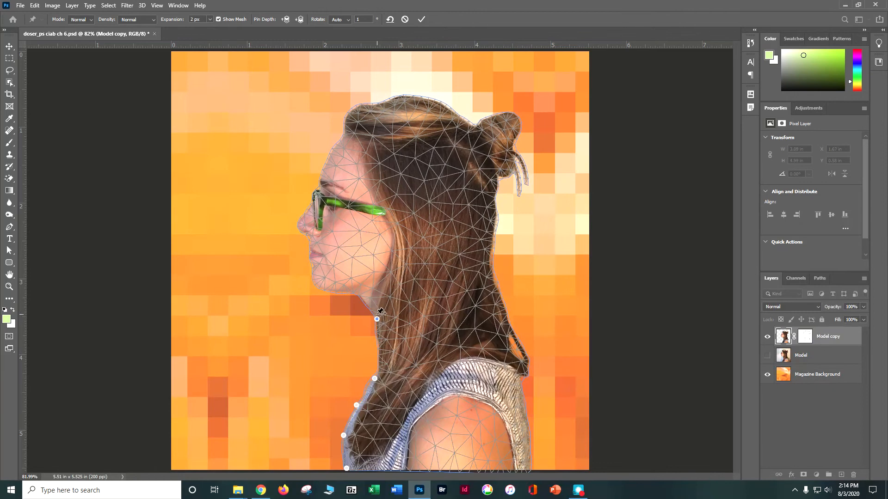
- Add Puppet Warp pins across the neck and down the model's back edge from the nape to the bottom of the shirt
left_click(408, 301)
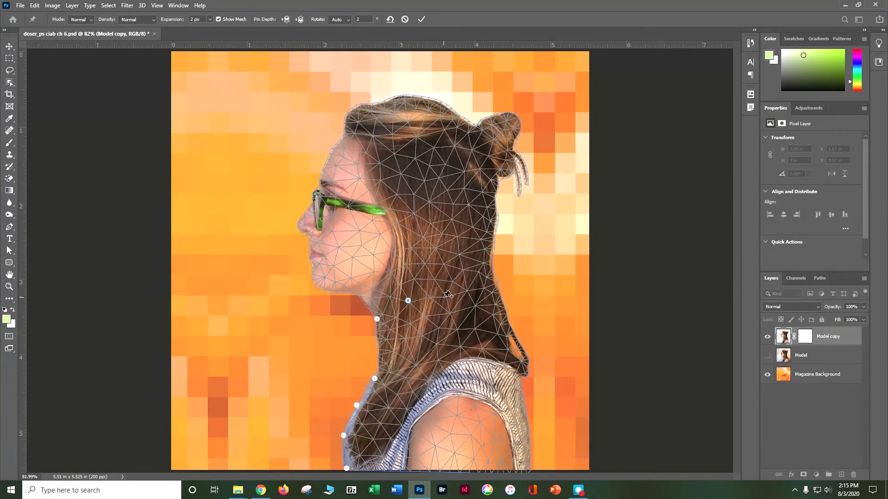
left_click(446, 297)
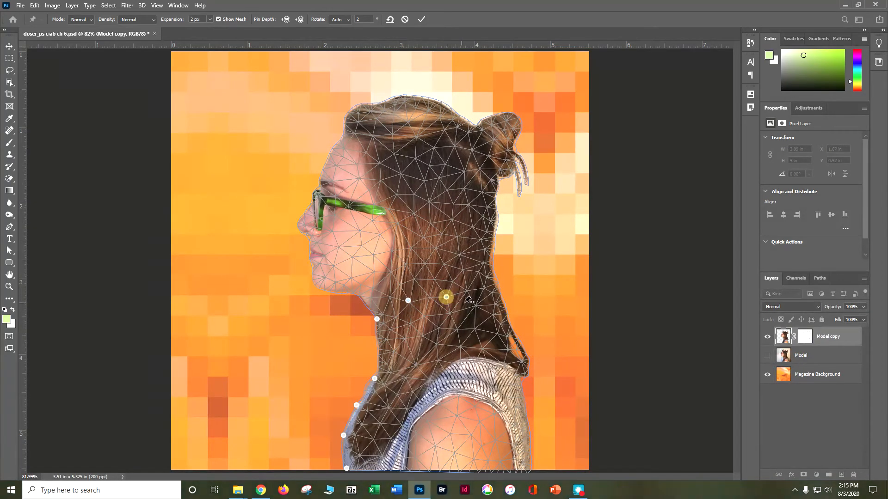
left_click(499, 282)
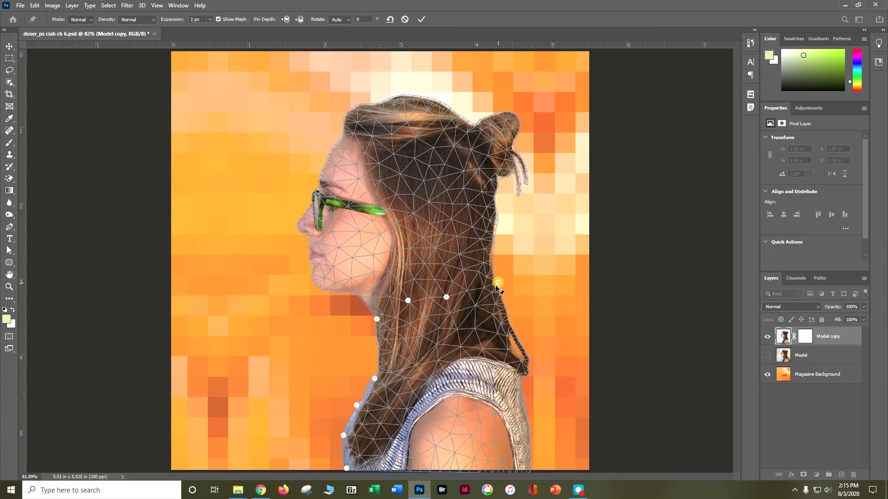
left_click(508, 327)
left_click(526, 373)
left_click(527, 423)
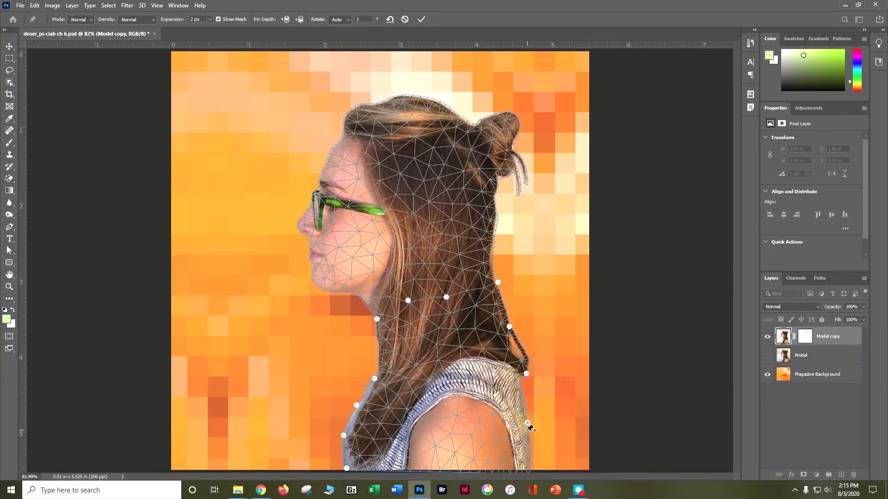
left_click(529, 469)
- Tilt the head back around the nape pin with a fixed rotation of 170 degrees, and apply the Puppet Warp while saving the document
left_click(498, 283)
left_click_drag(513, 296, 531, 337)
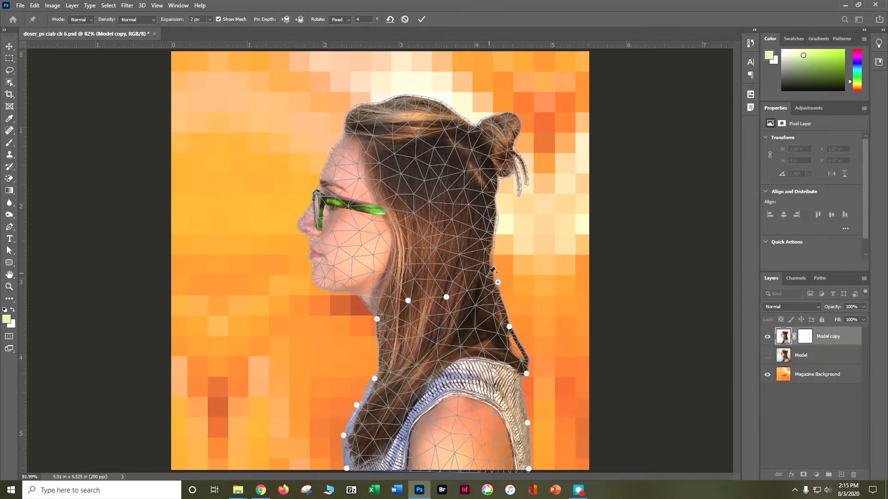
key("alt")
left_click_drag(518, 284, 437, 298)
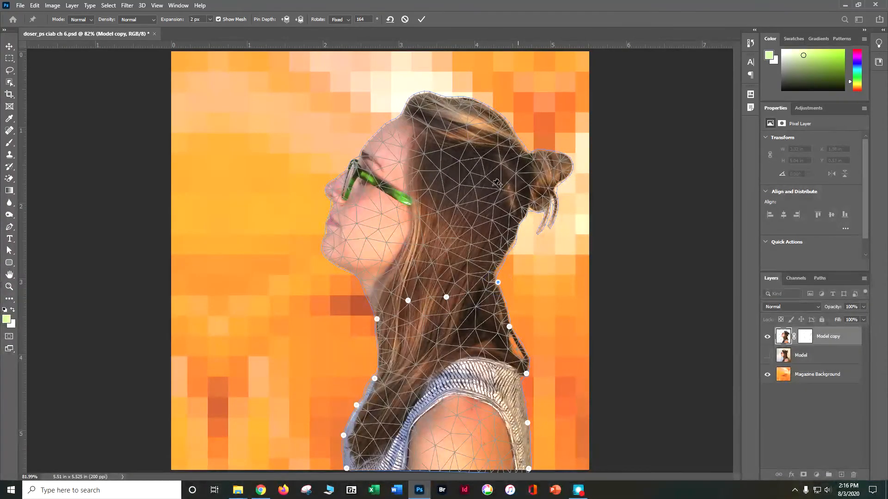
double_click(369, 19)
type("170")
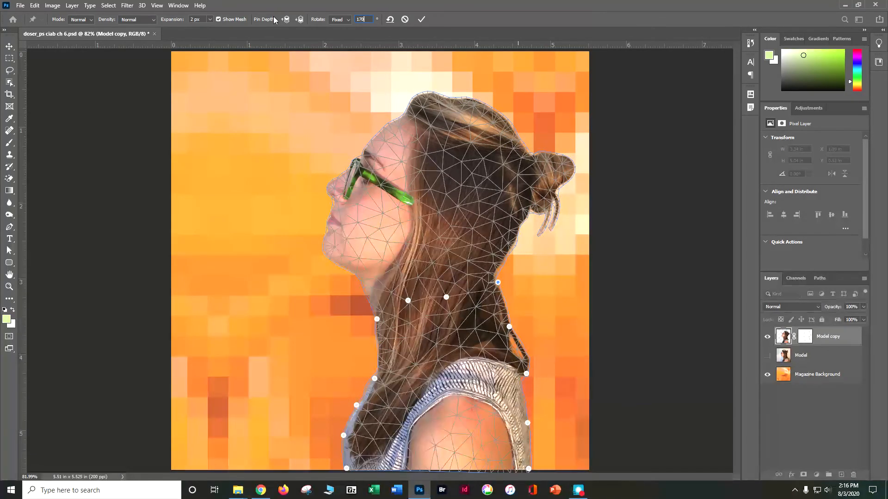
key("ctrl+s")
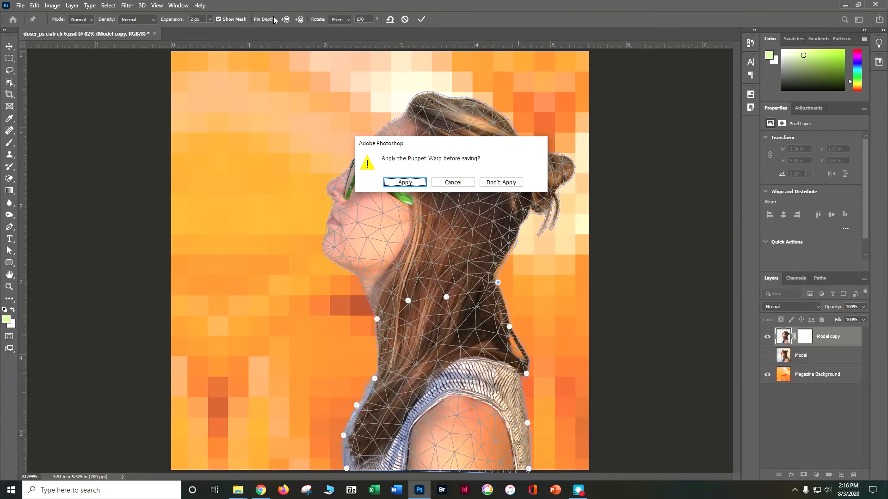
left_click(398, 183)
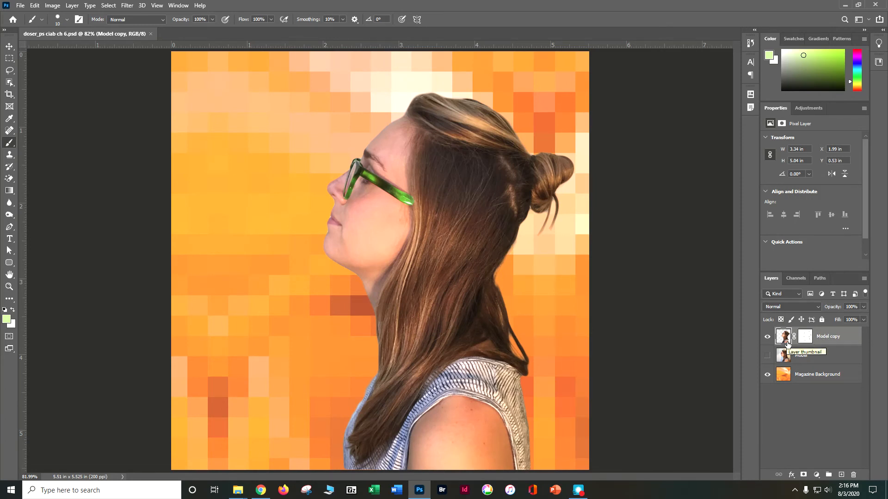
- Load the outline of the Model copy layer's pixels as a selection
left_click_drag(788, 343, 785, 341)
left_click(785, 339, "ctrl")
left_click(109, 6)
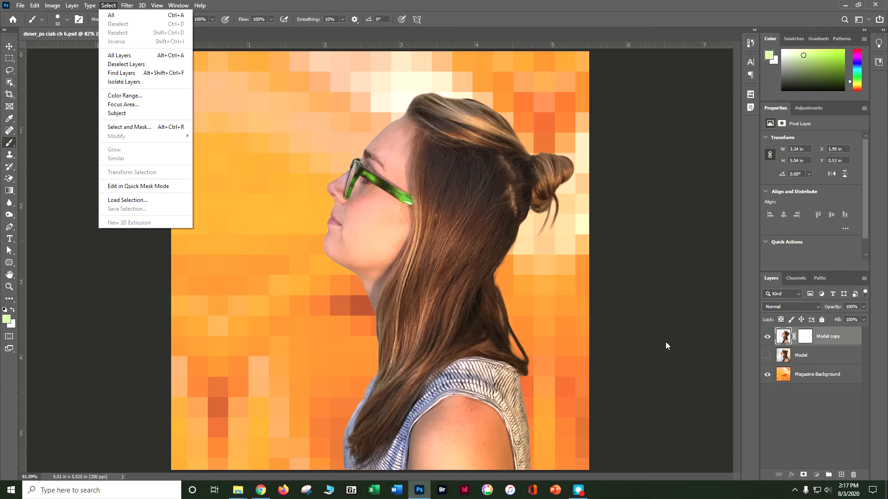
left_click(786, 342)
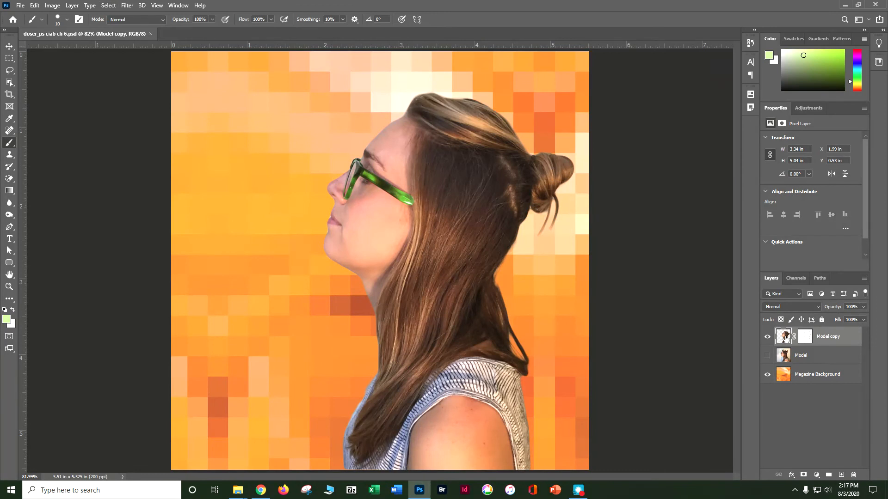
left_click(786, 338, "ctrl")
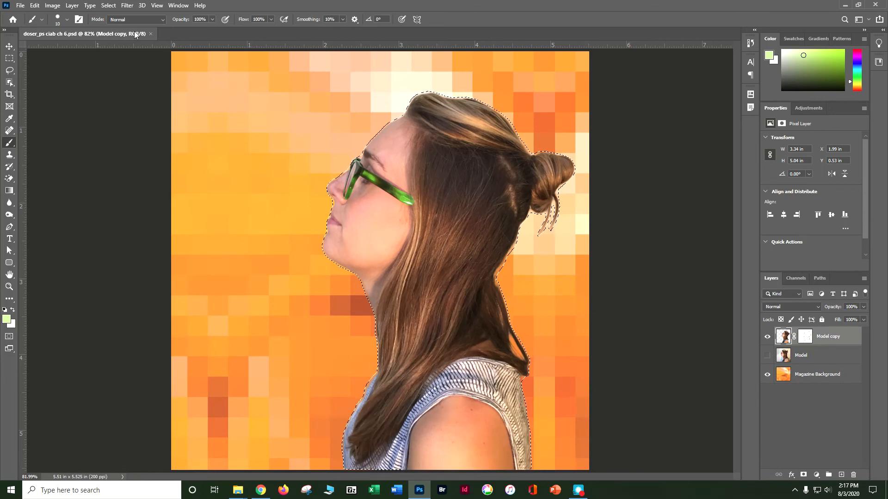
- Save the model selection as a new channel named Model Outline
left_click(109, 5)
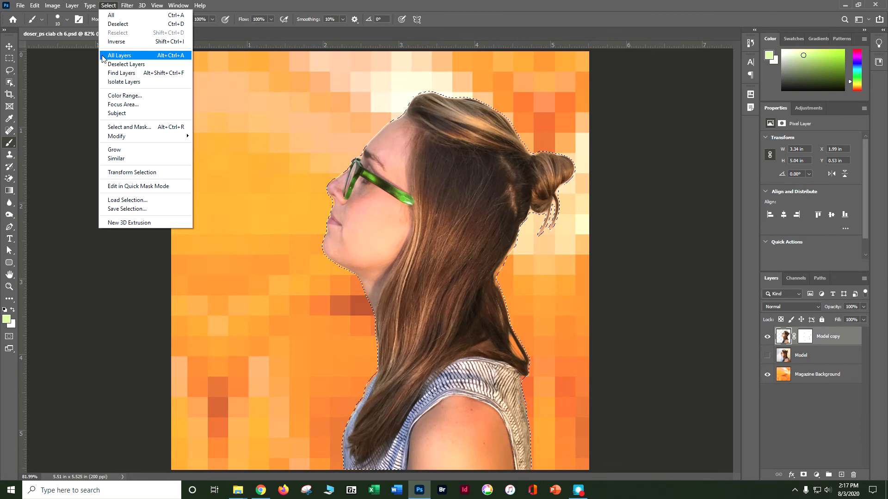
left_click(143, 212)
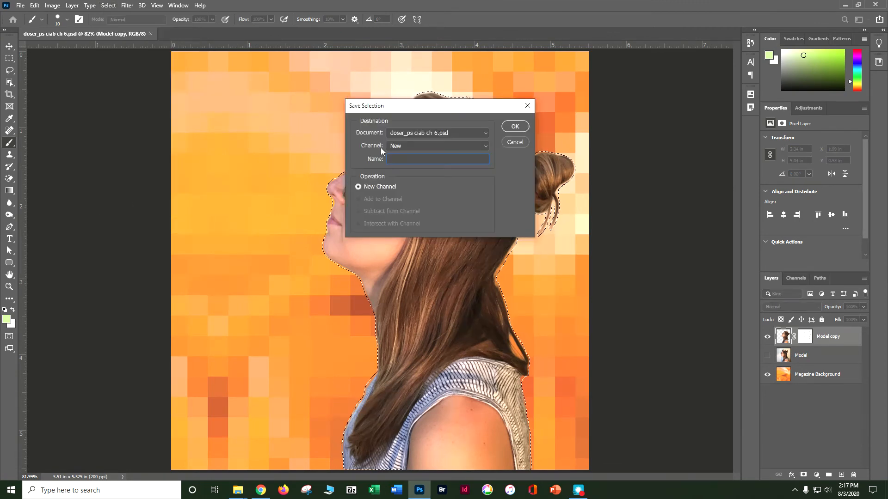
type("Model ")
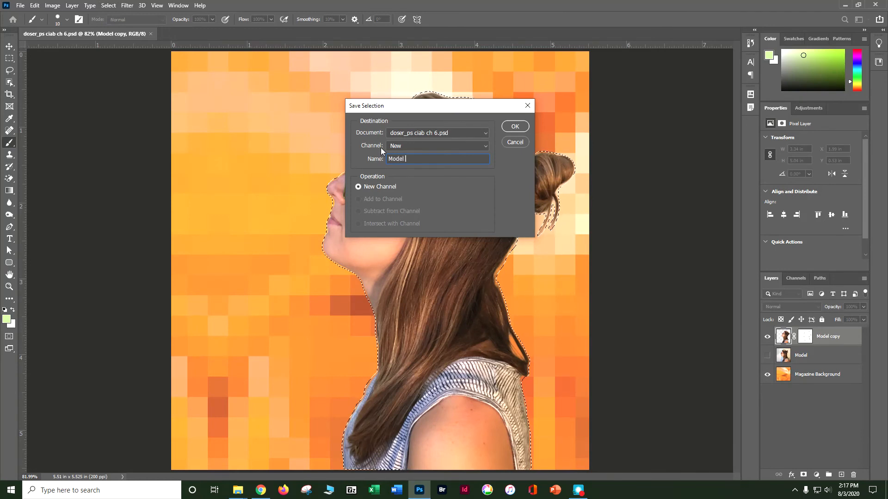
type("Outline")
left_click(513, 128)
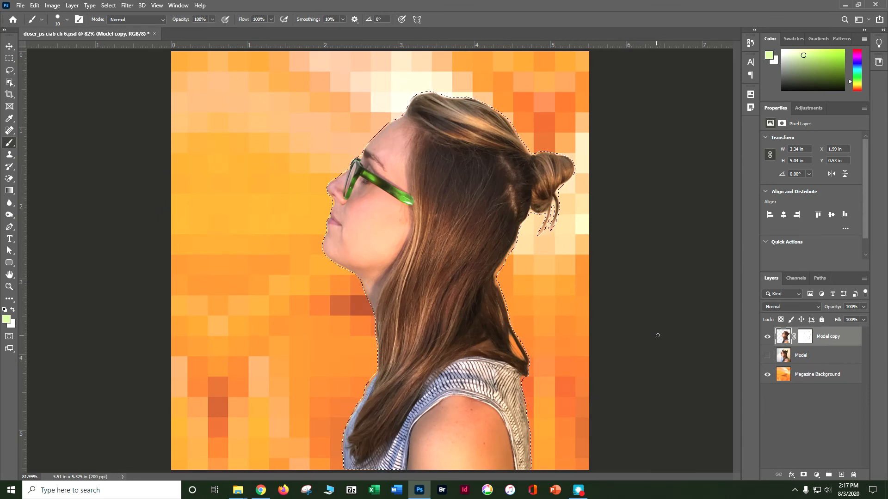
- Create a new layer directly beneath the Model copy layer and name it Shadow
left_click(842, 475)
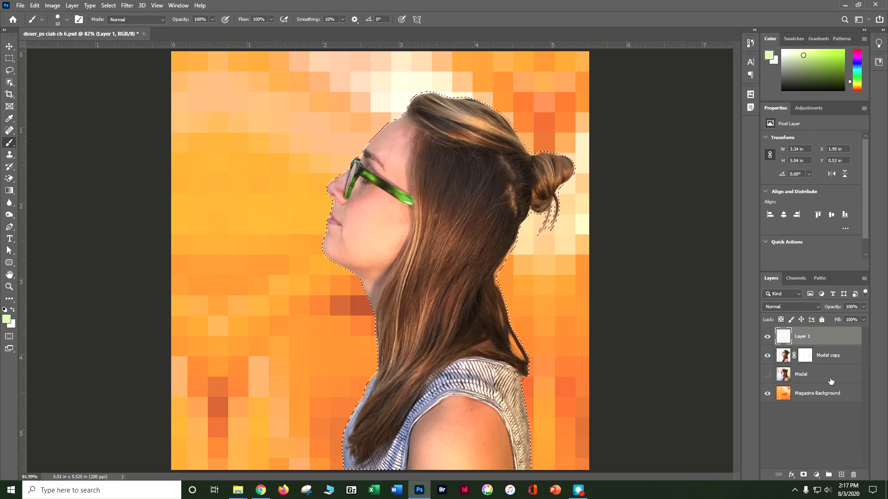
left_click_drag(815, 338, 815, 365)
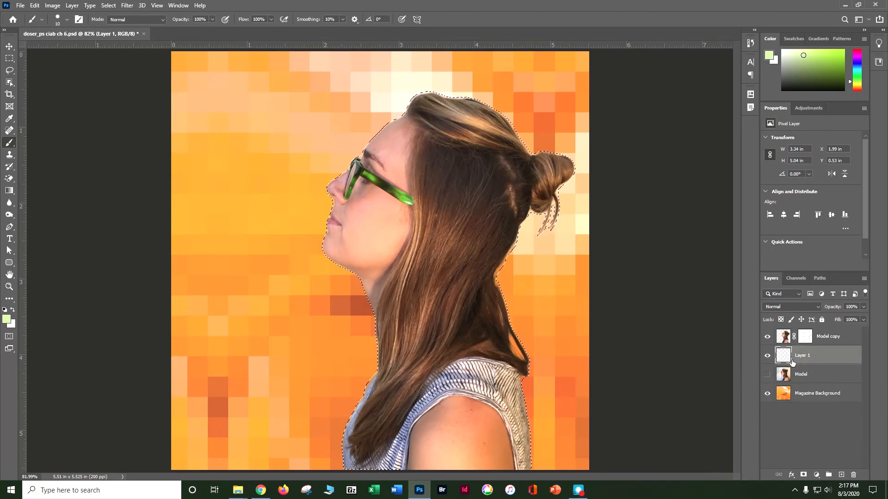
double_click(813, 356)
type("Shadow")
key("Return")
- Expand the model selection in Select and Mask, using the On Black view, Shift Edge +36% and output to Selection
left_click(105, 7)
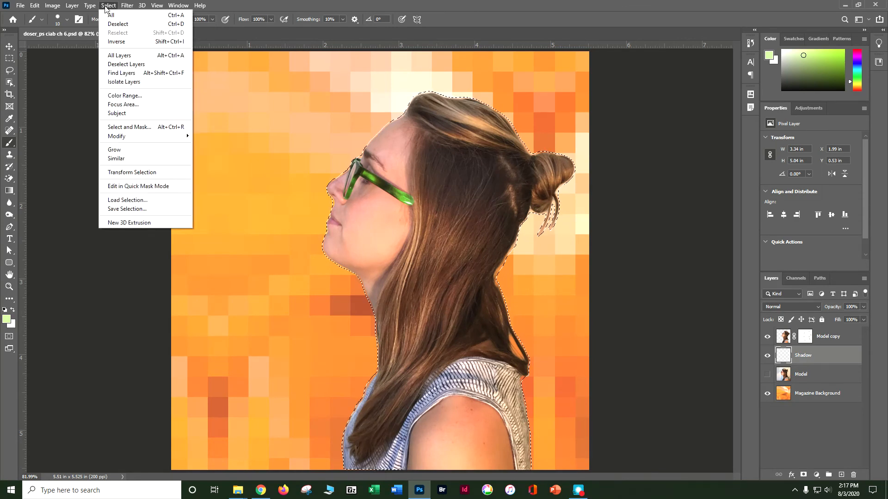
left_click(121, 127)
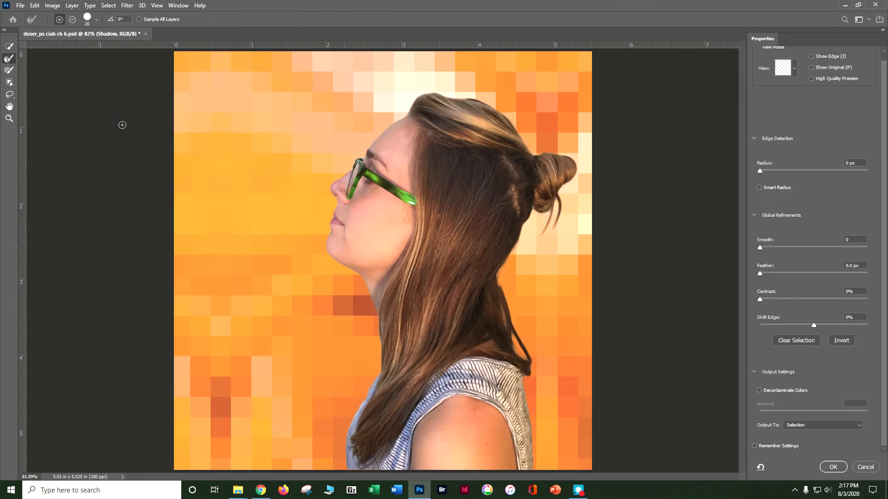
left_click(785, 71)
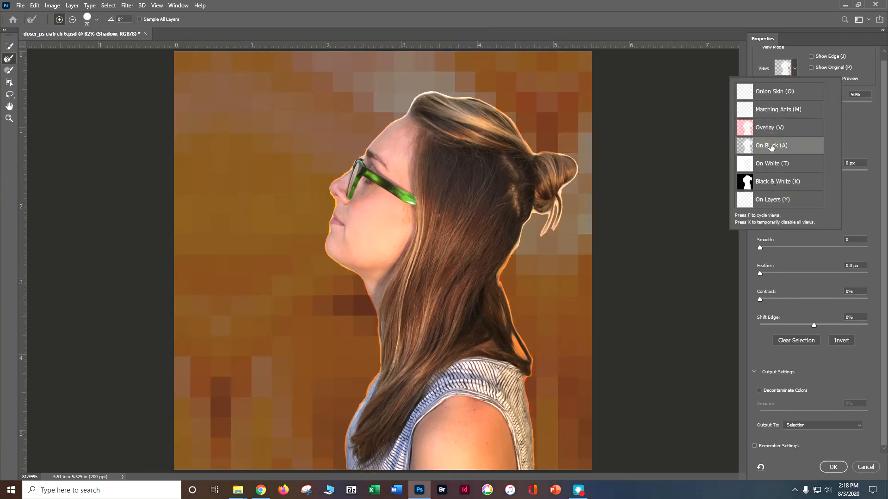
left_click(854, 132)
left_click(866, 319)
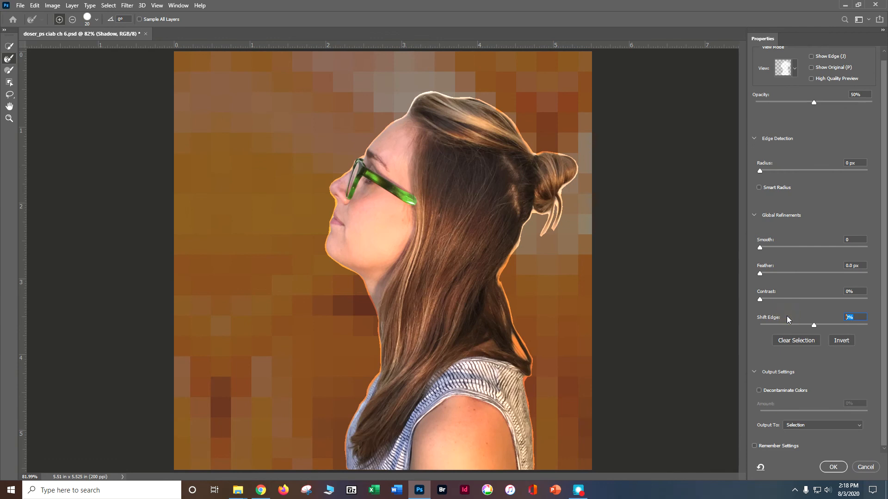
type("36")
key("Tab")
left_click(836, 424)
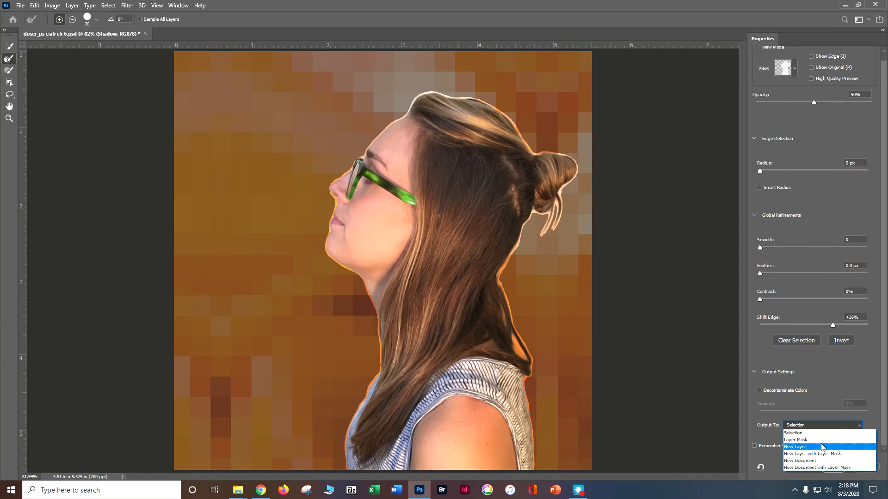
left_click(820, 434)
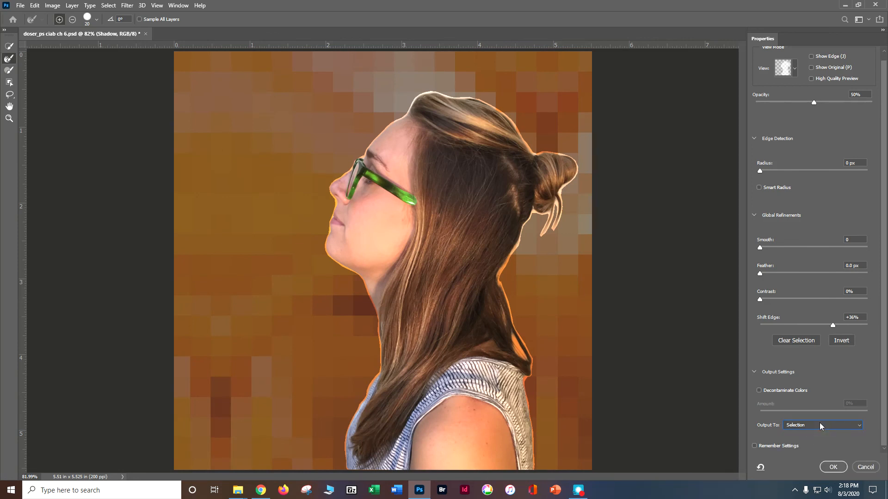
left_click(833, 467)
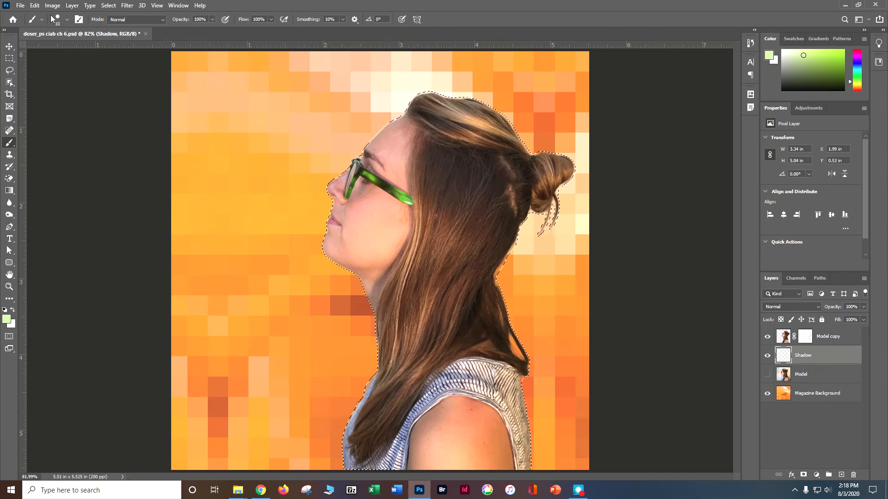
- Fill the selection on the Shadow layer with black at 100% opacity, and check it with the Model copy layer briefly hidden
left_click(32, 7)
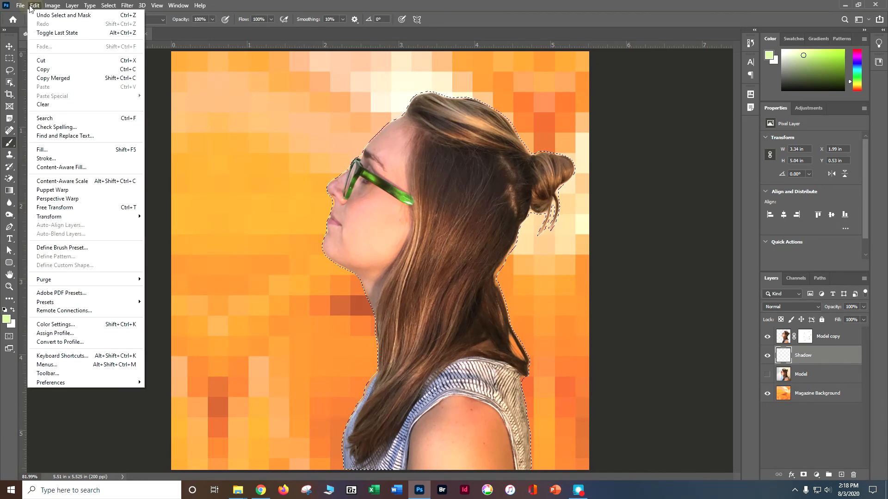
left_click(64, 146)
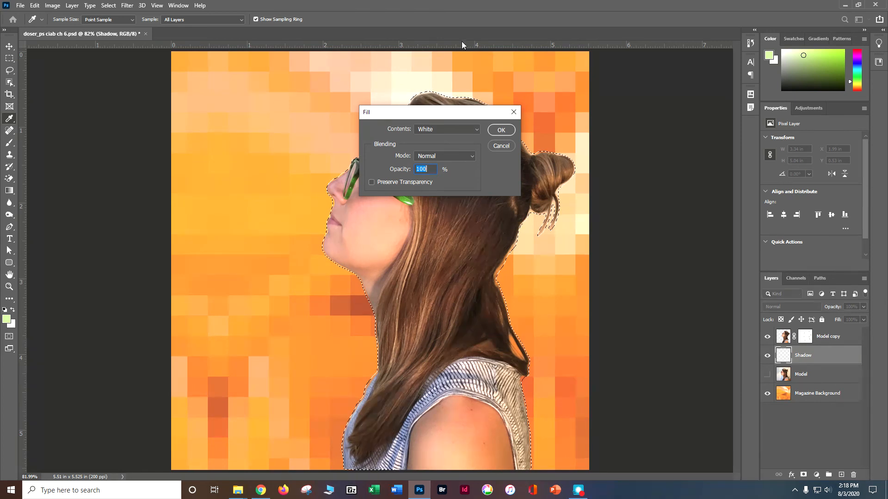
left_click(476, 130)
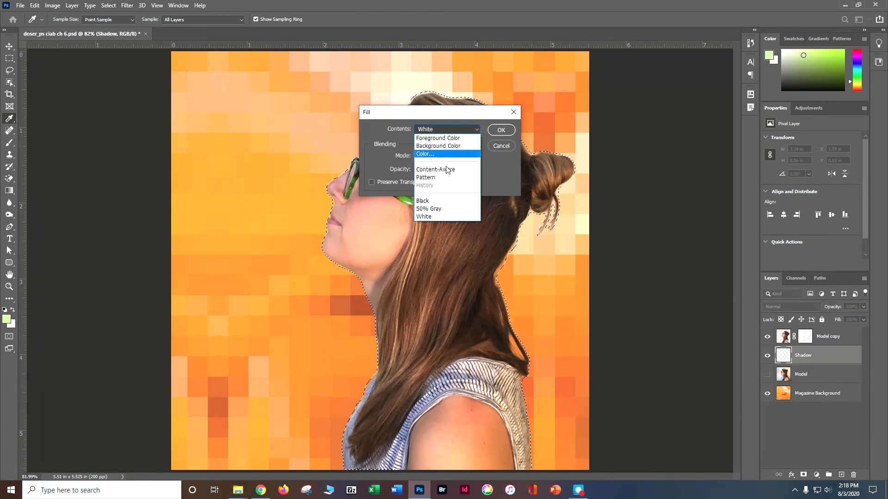
left_click(447, 201)
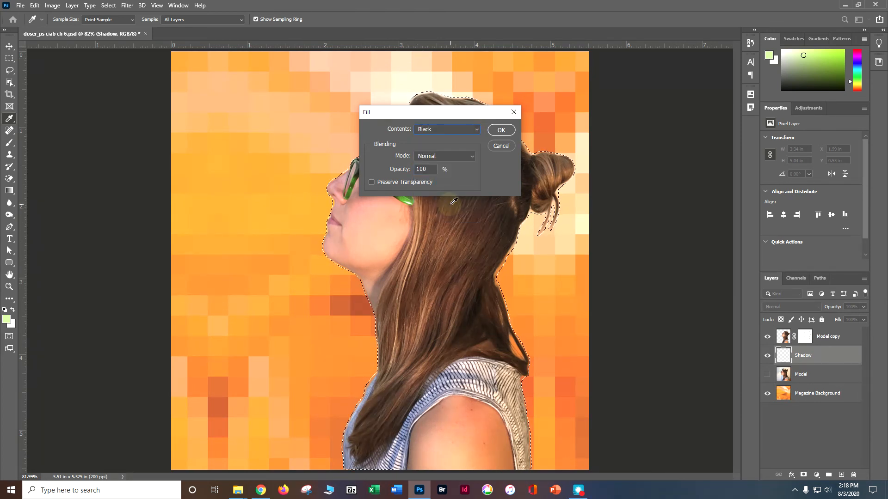
left_click(506, 132)
key("b")
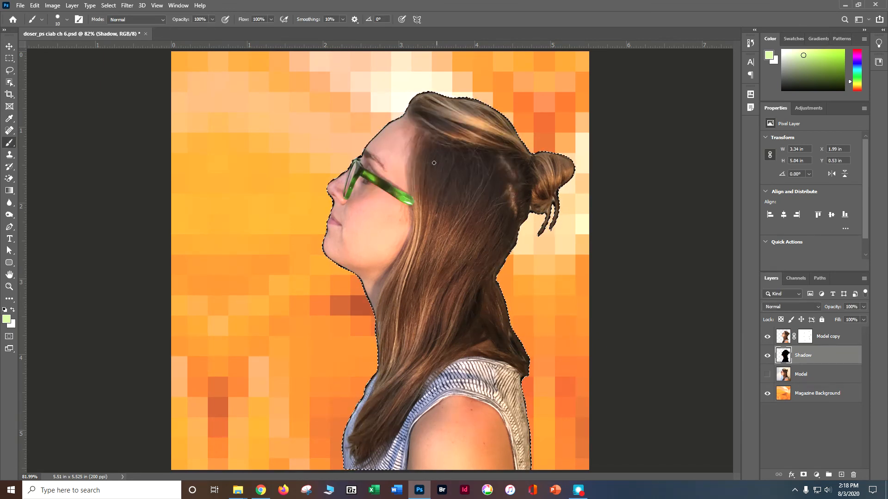
left_click(768, 339)
left_click(768, 340)
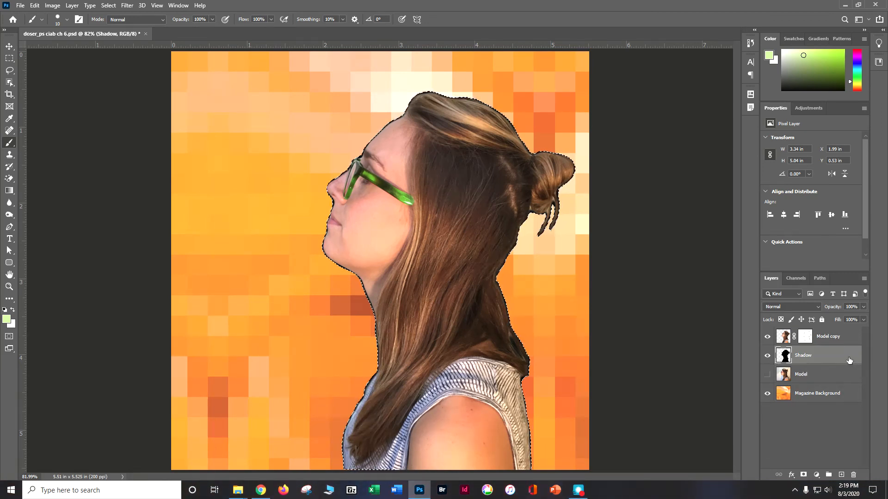
- Set the Shadow layer's opacity to 32% and deselect the model outline
left_click(862, 307)
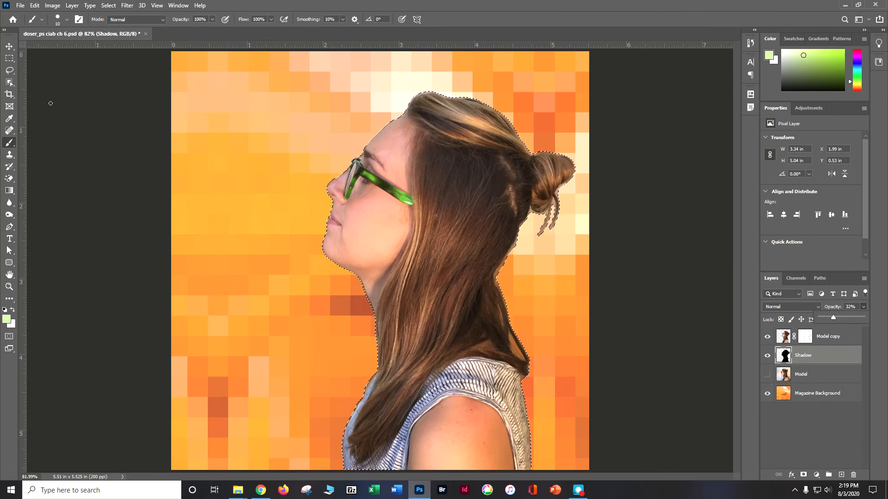
key("ctrl+d")
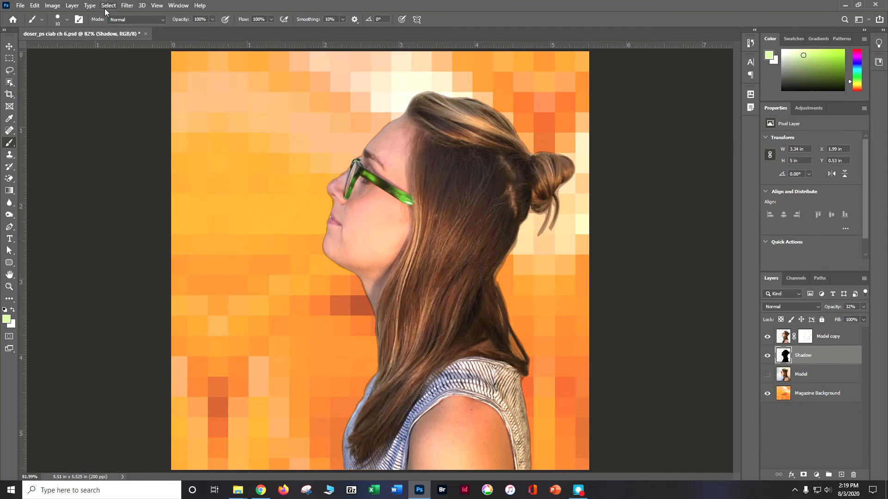
- Rotate the Shadow layer to -15 degrees with the Rotate transform so it tilts out from behind the model
left_click(37, 6)
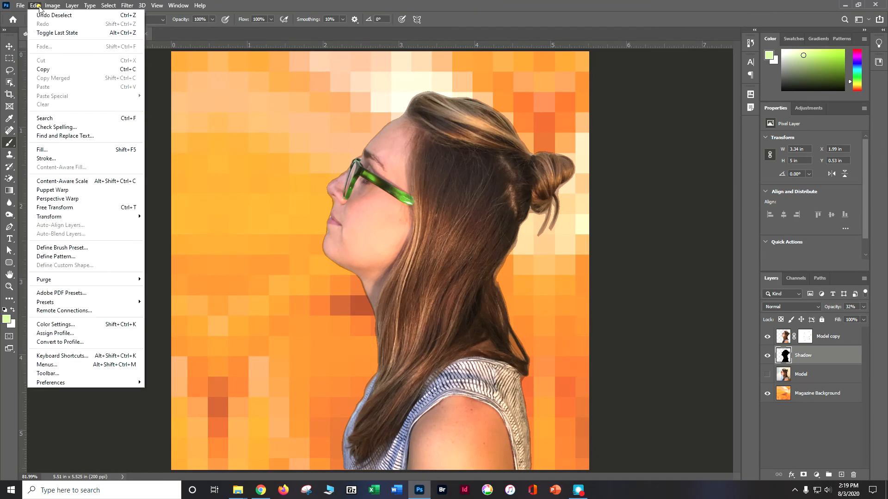
mouse_move(57, 218)
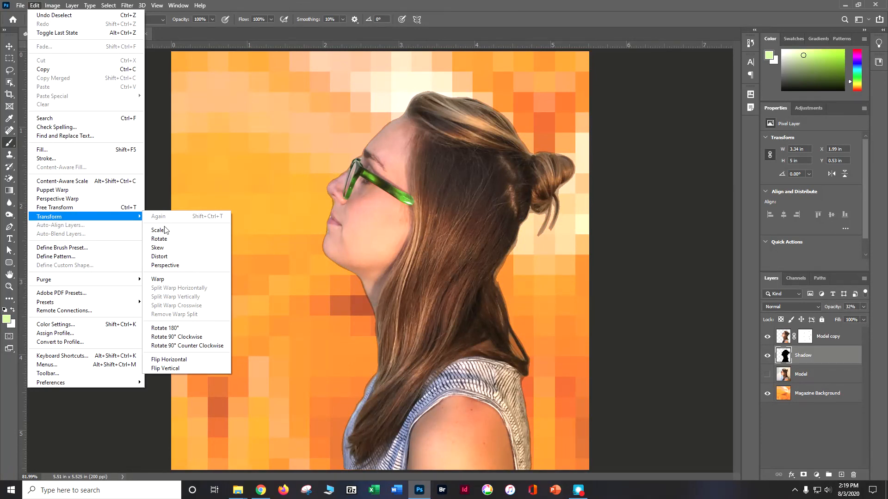
left_click(168, 243)
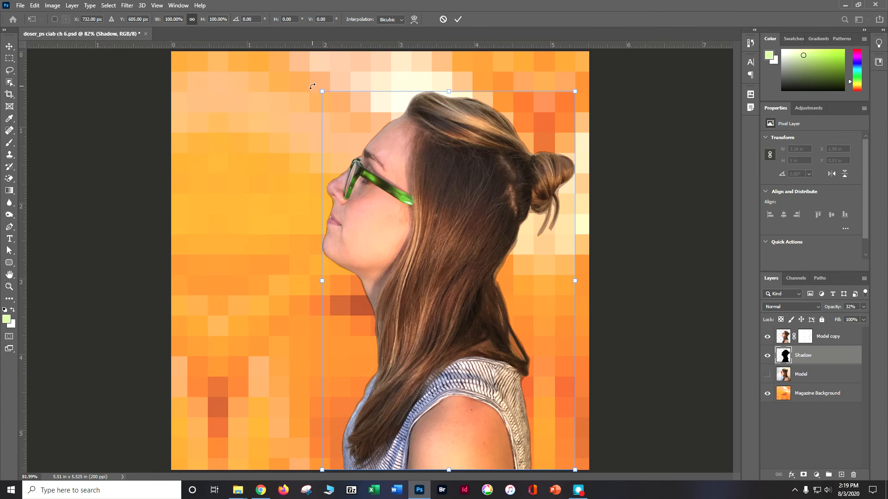
left_click_drag(312, 86, 254, 102)
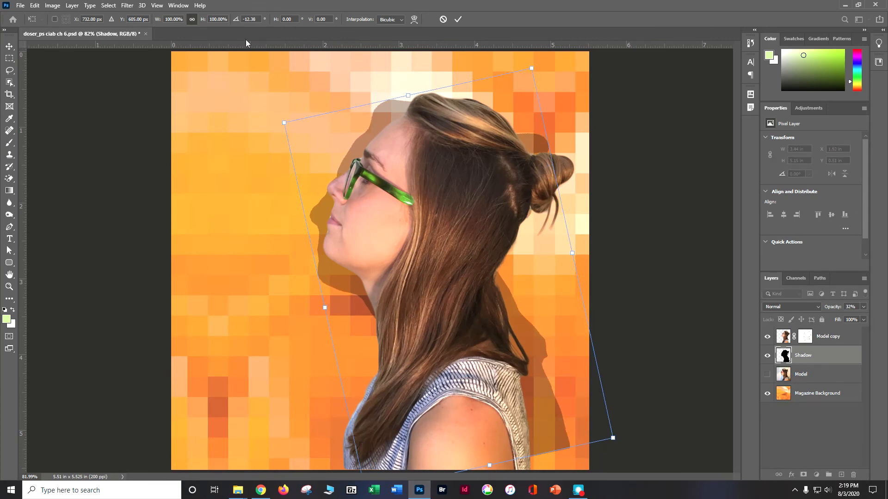
left_click(249, 19)
type("15")
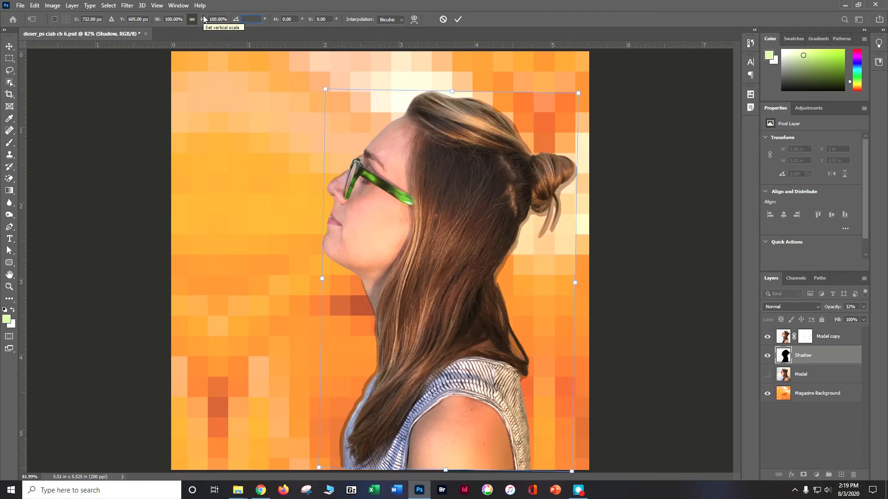
type("15")
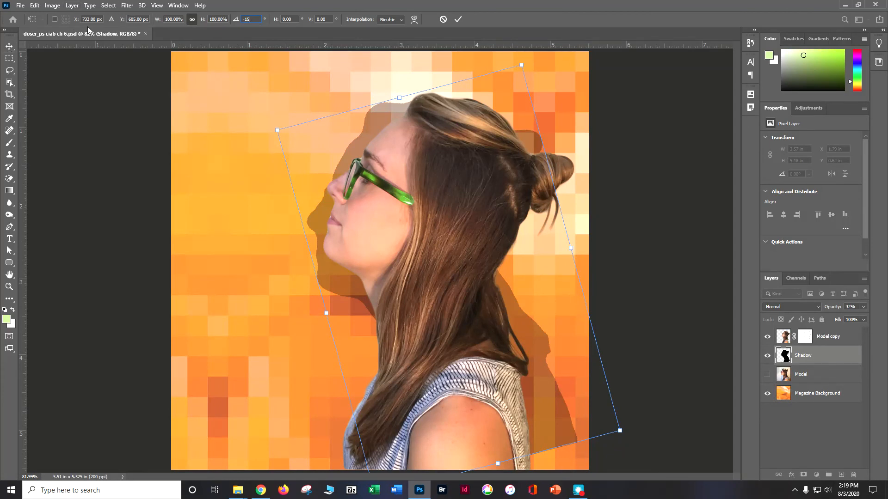
- Set the rotated shadow's horizontal position to 545 px, commit the transform and save the document
left_click(100, 18)
left_click_drag(100, 19, 62, 21)
double_click(83, 21)
type("545")
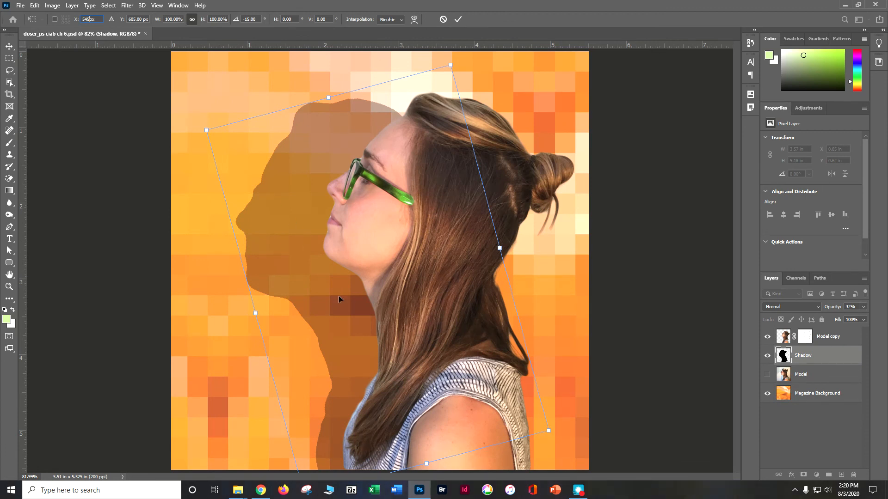
left_click(458, 20)
key("b")
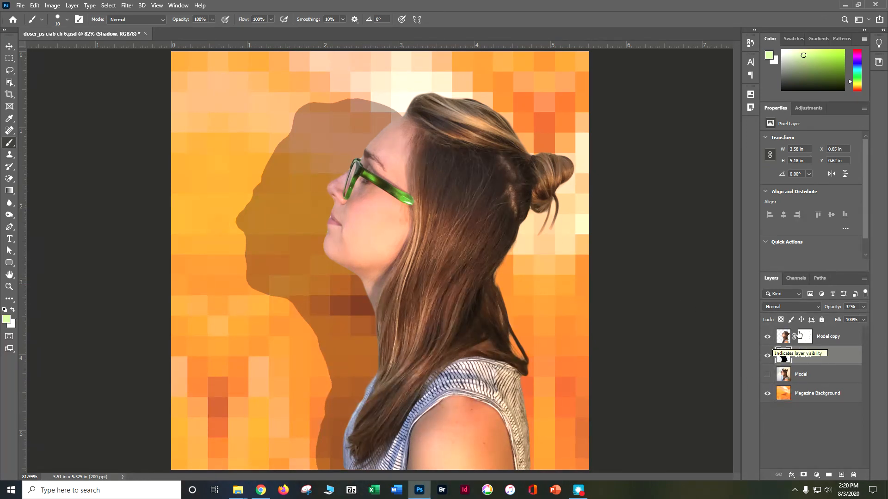
key("ctrl+s")
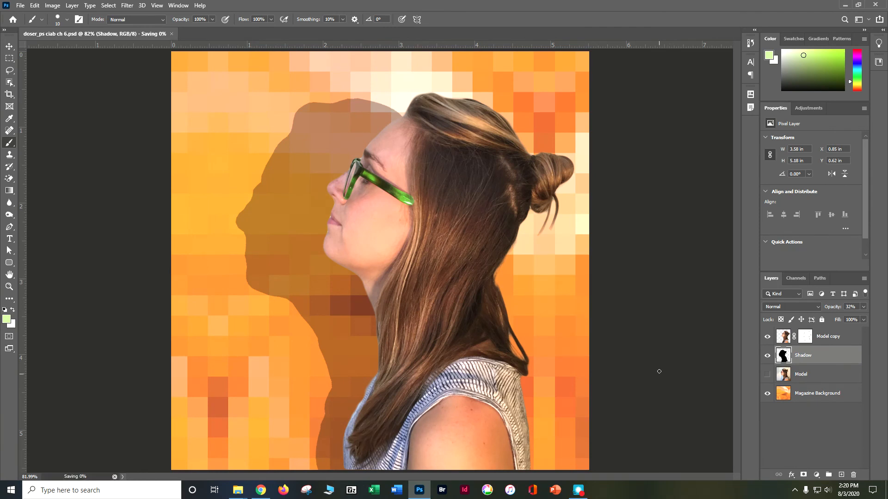